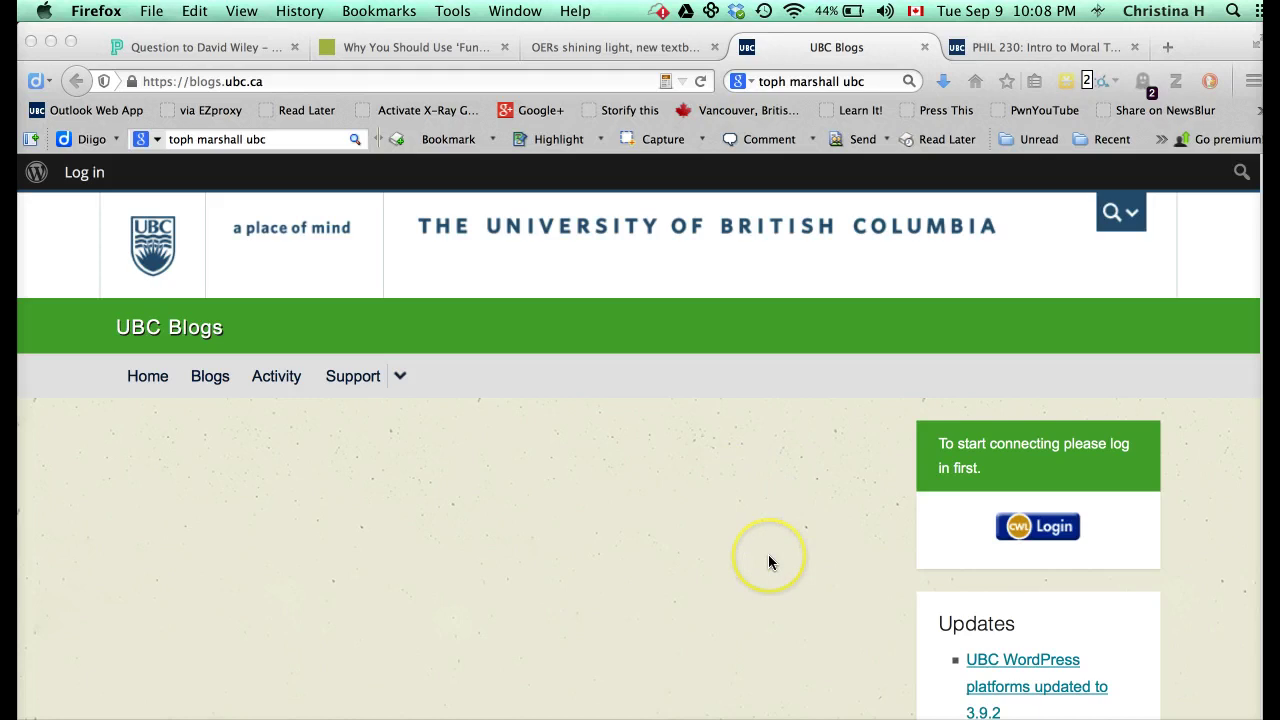
Log in to UBC Blogs with the CWL login and open the account's profile for editing
left_click(1036, 526)
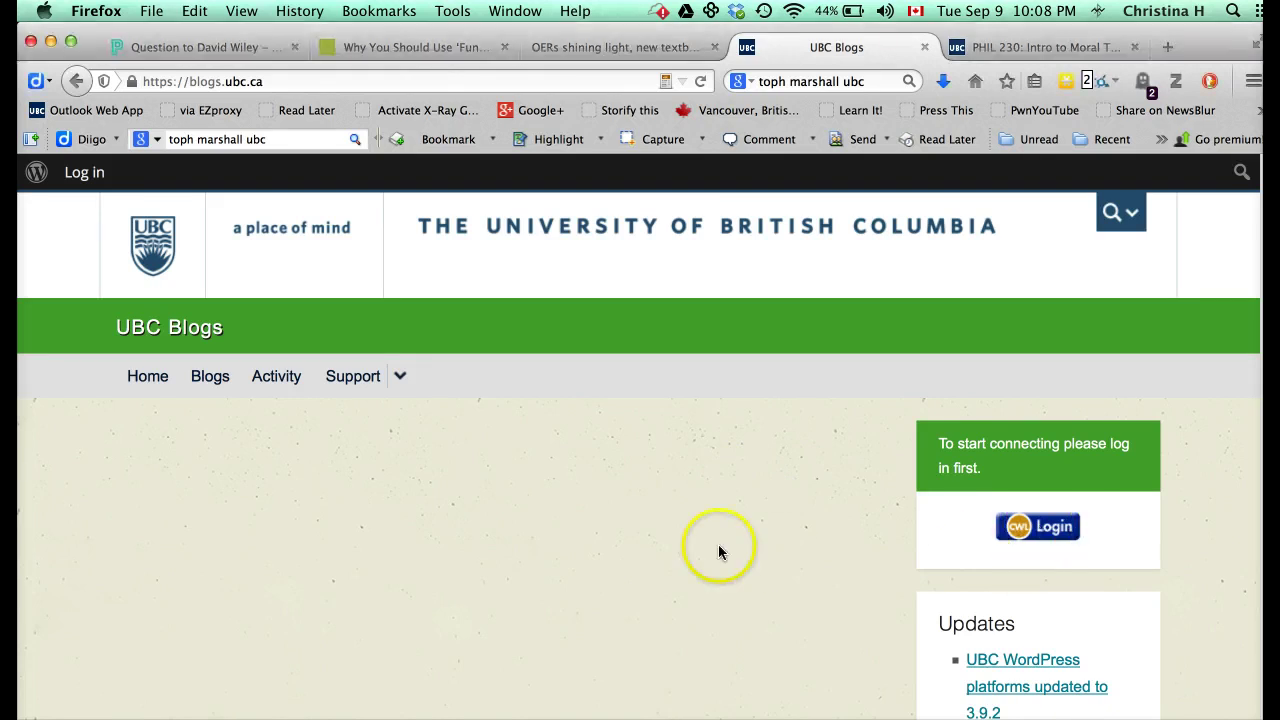
left_click(1055, 533)
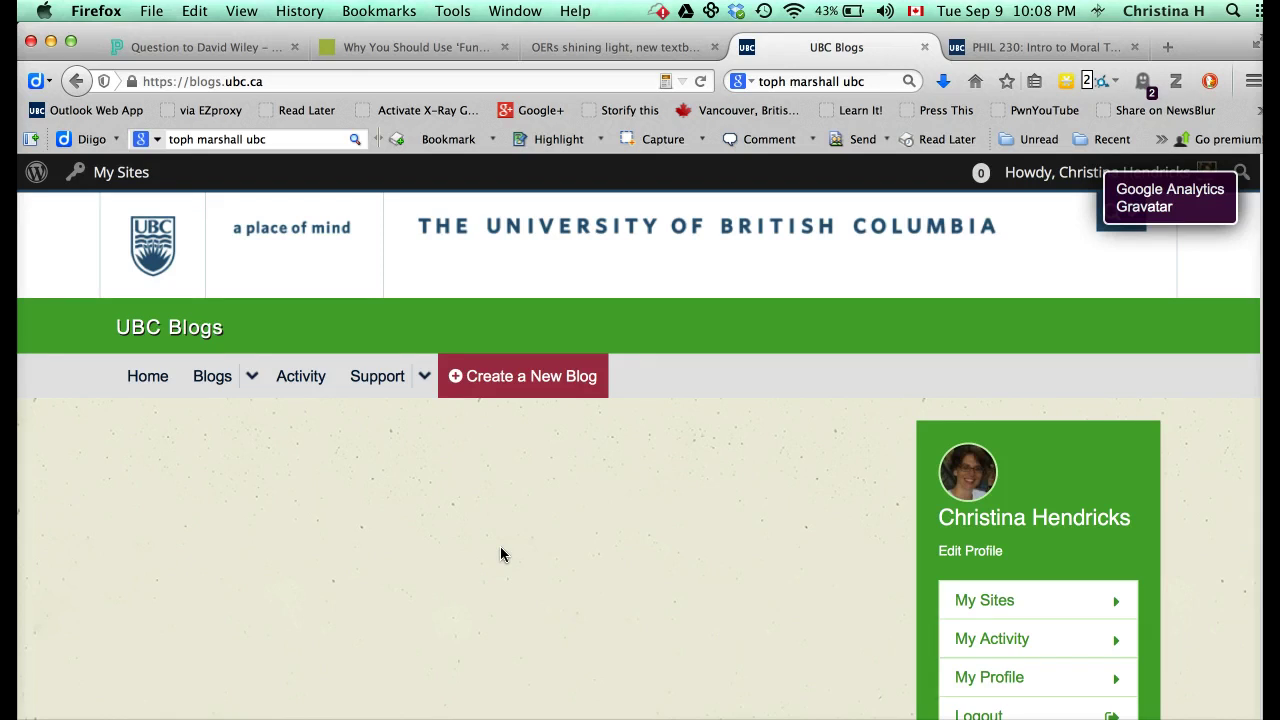
mouse_move(1036, 177)
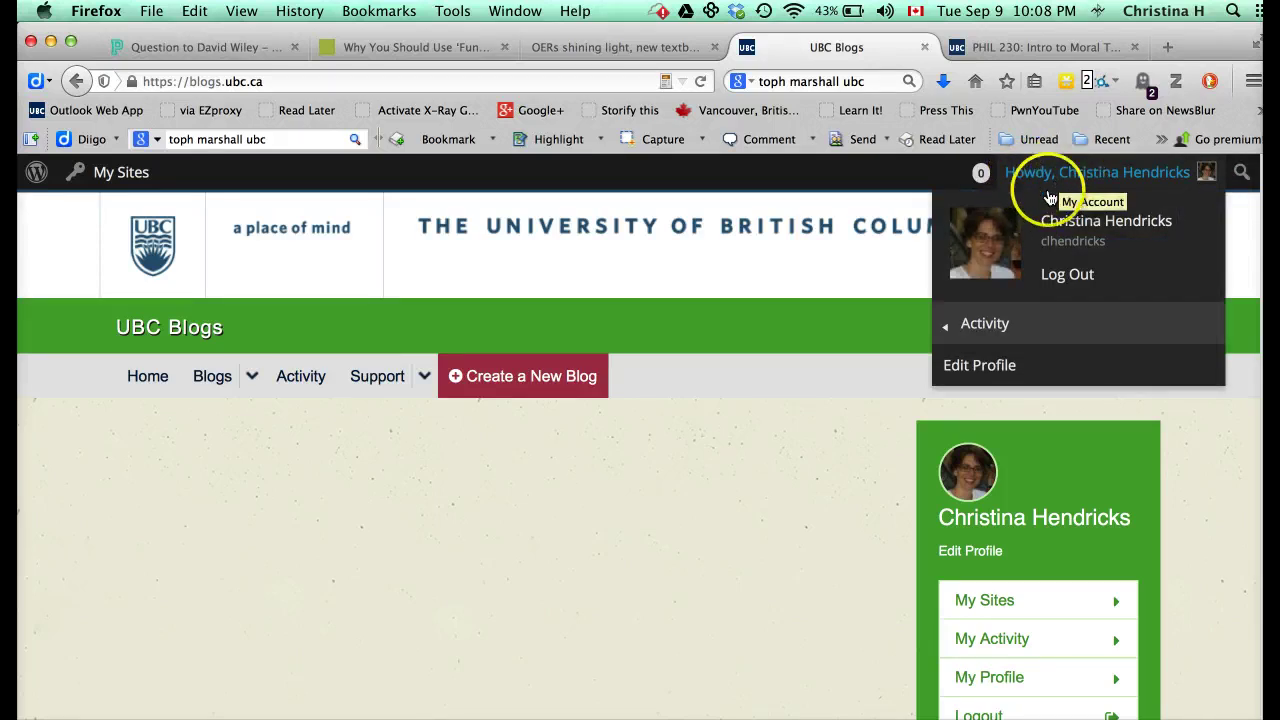
left_click(975, 380)
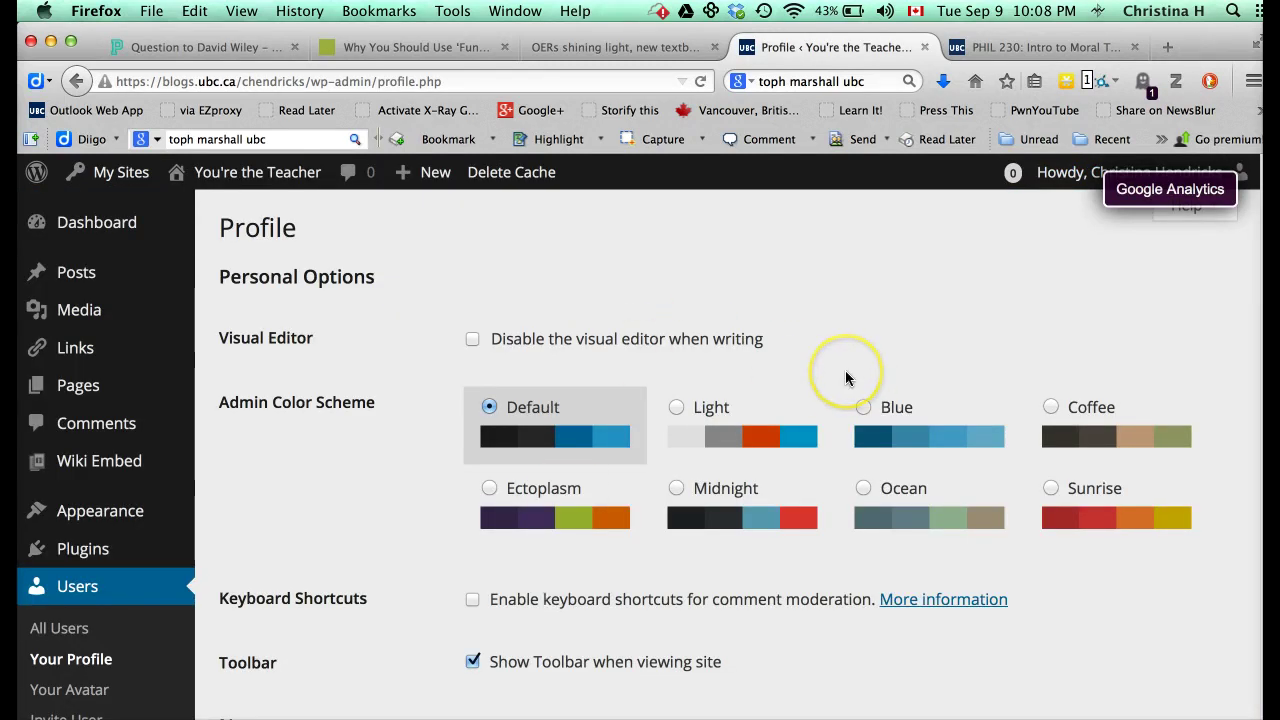
Review the profile's name fields and the available choices for the publicly displayed name, leaving the current selection in place
scroll(846, 372, "down", 3)
scroll(845, 378, "down", 10)
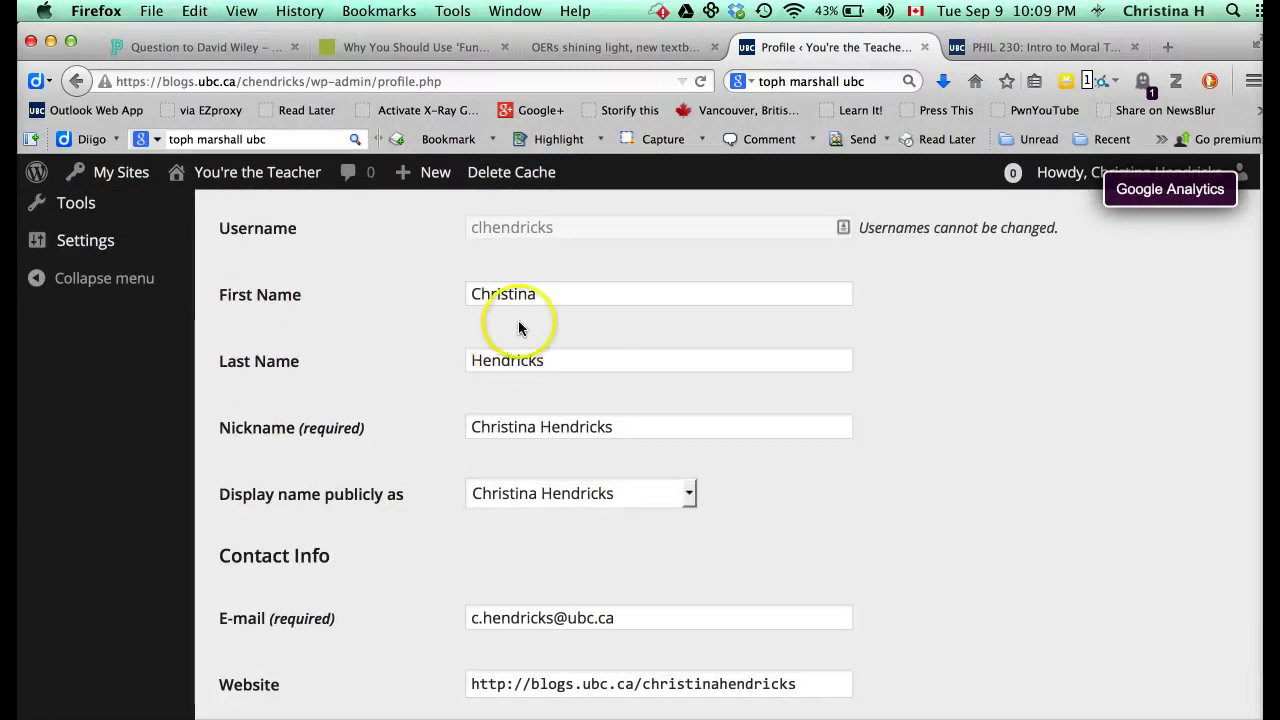
scroll(642, 334, "up", 2)
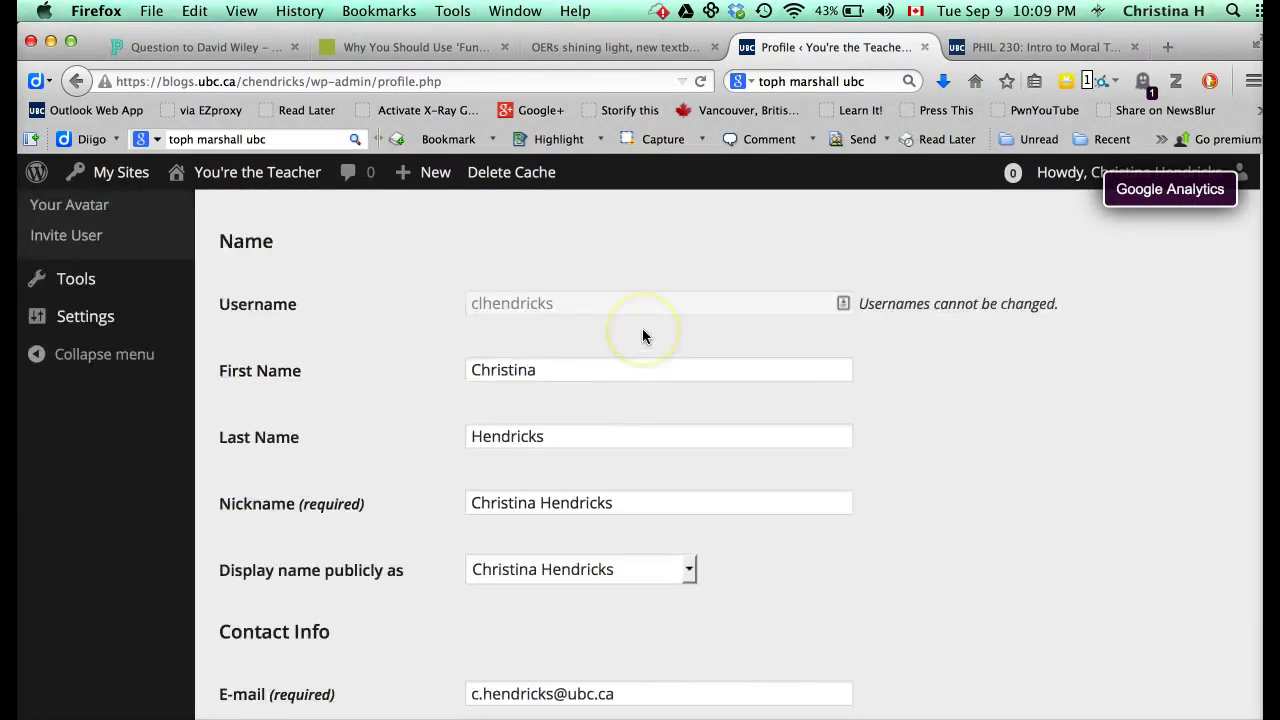
scroll(642, 334, "down", 2)
scroll(643, 336, "down", 1)
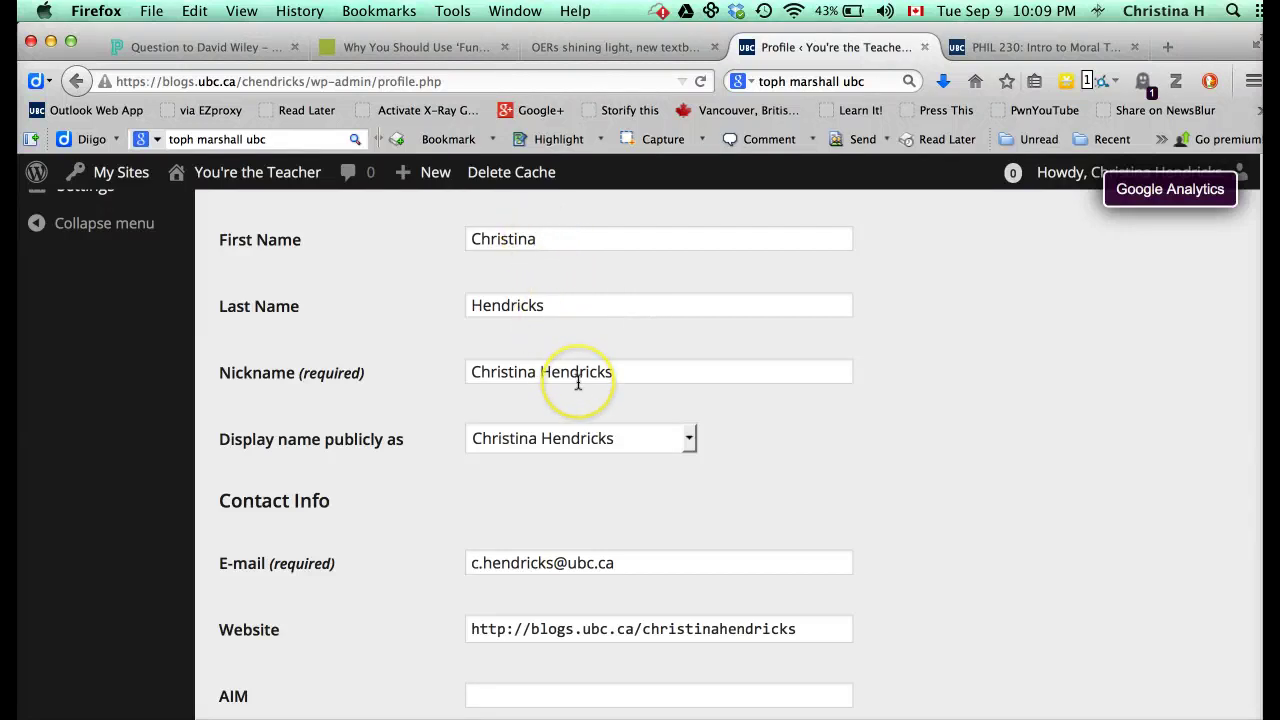
left_click(689, 443)
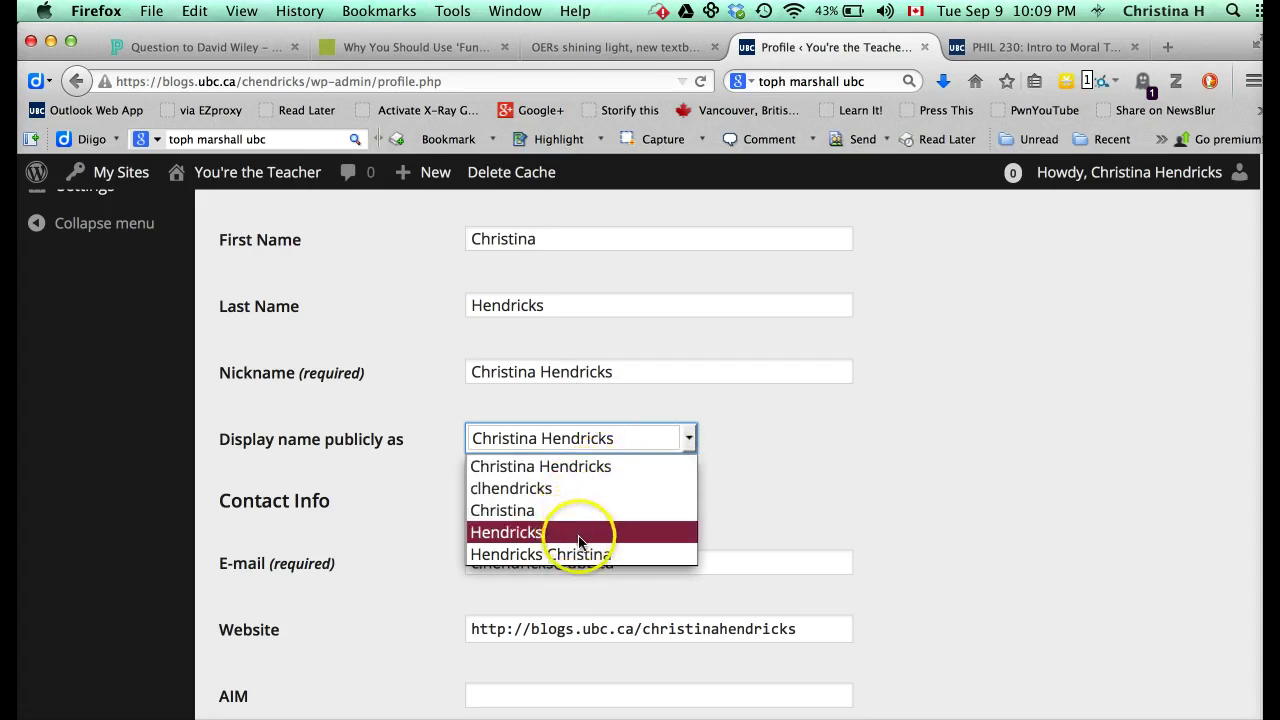
scroll(785, 477, "up", 3)
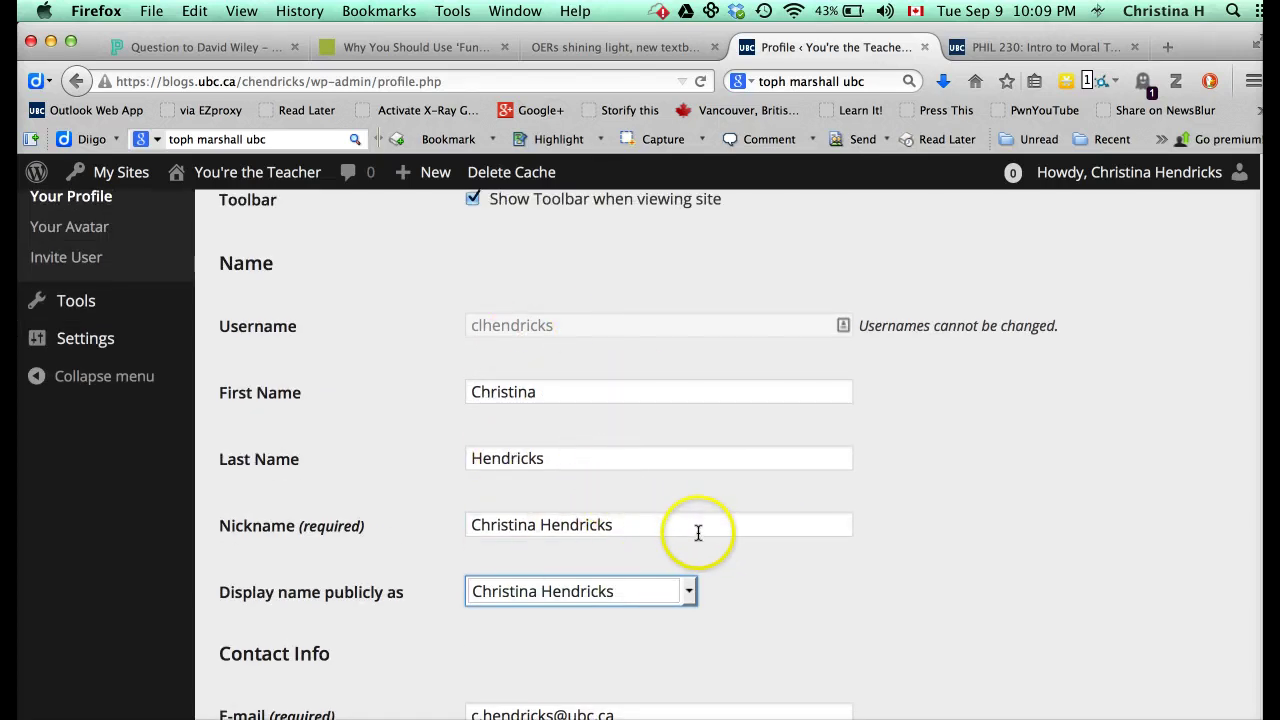
scroll(700, 533, "down", 2)
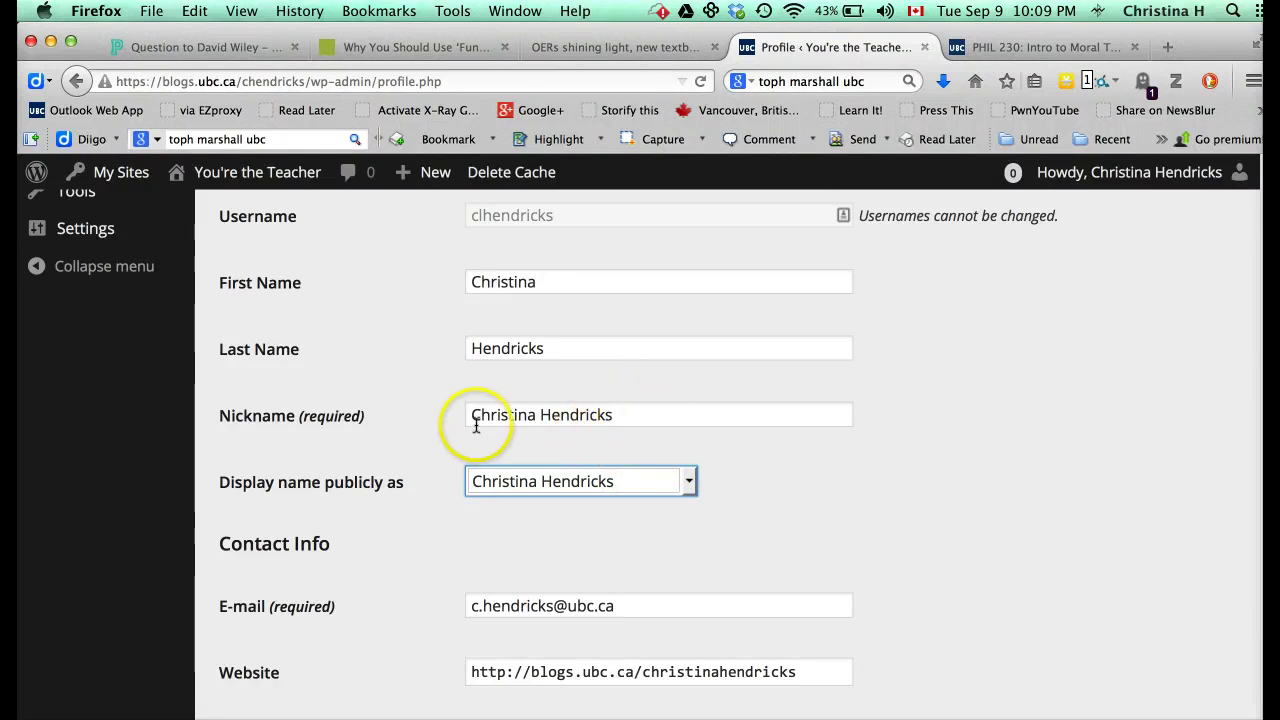
scroll(495, 415, "left", 2)
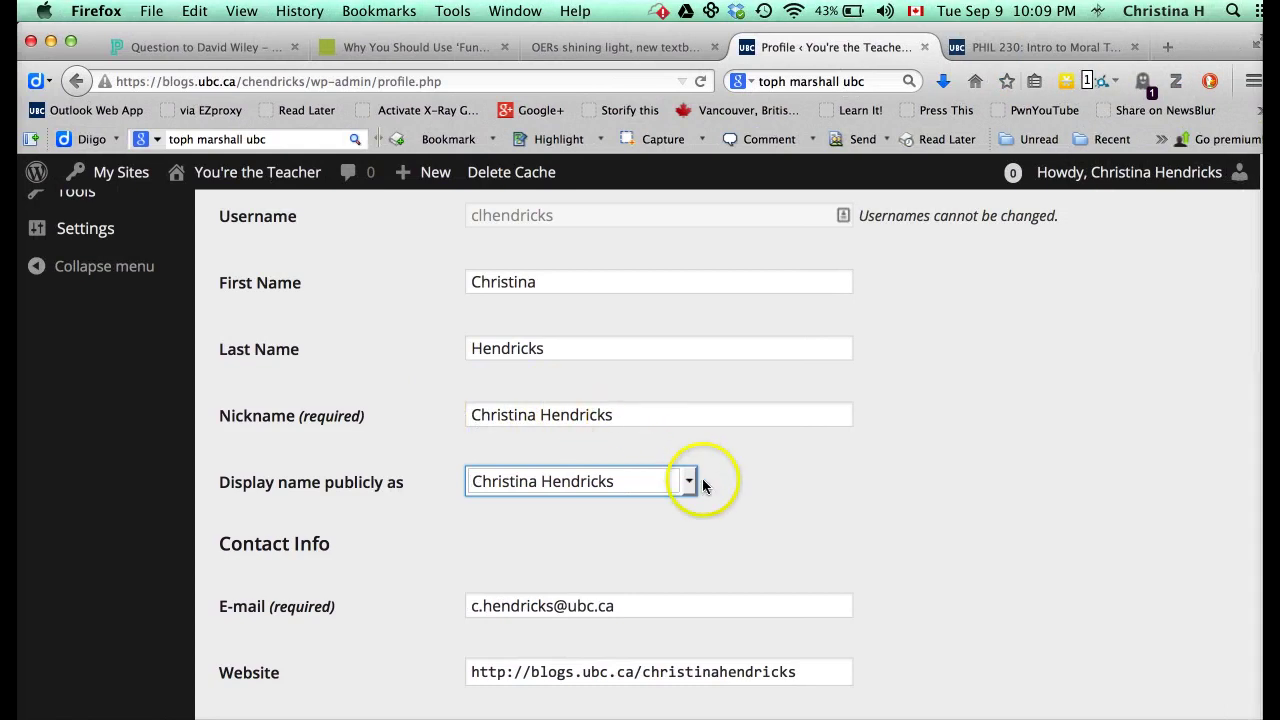
left_click(686, 484)
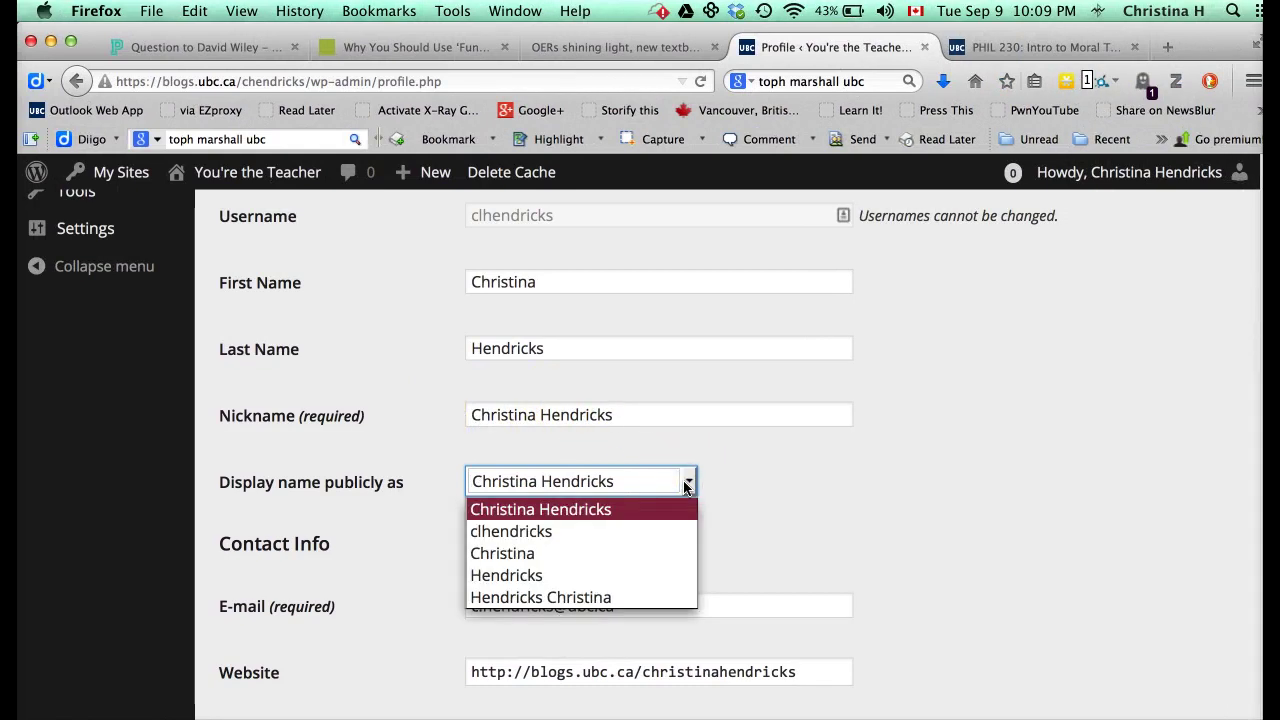
left_click(765, 484)
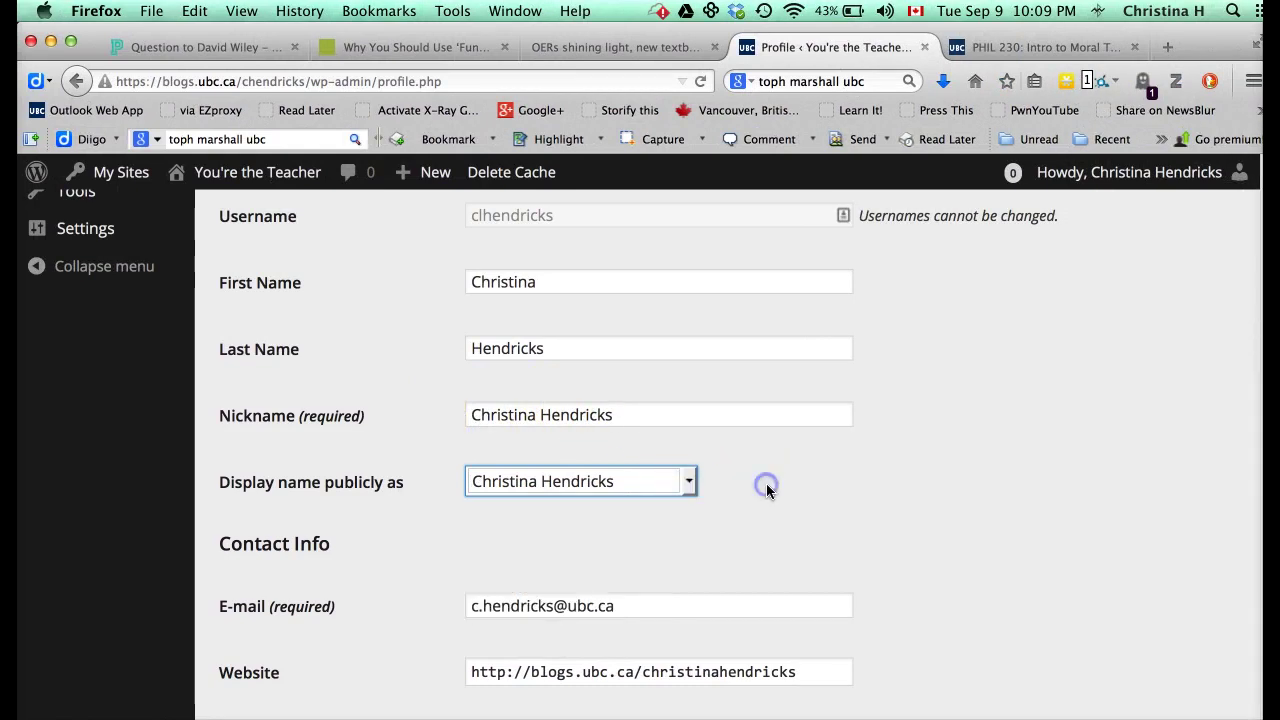
Look through the profile's contact, biographical and password sections down to the update option, and return to the personal options
scroll(820, 499, "down", 10)
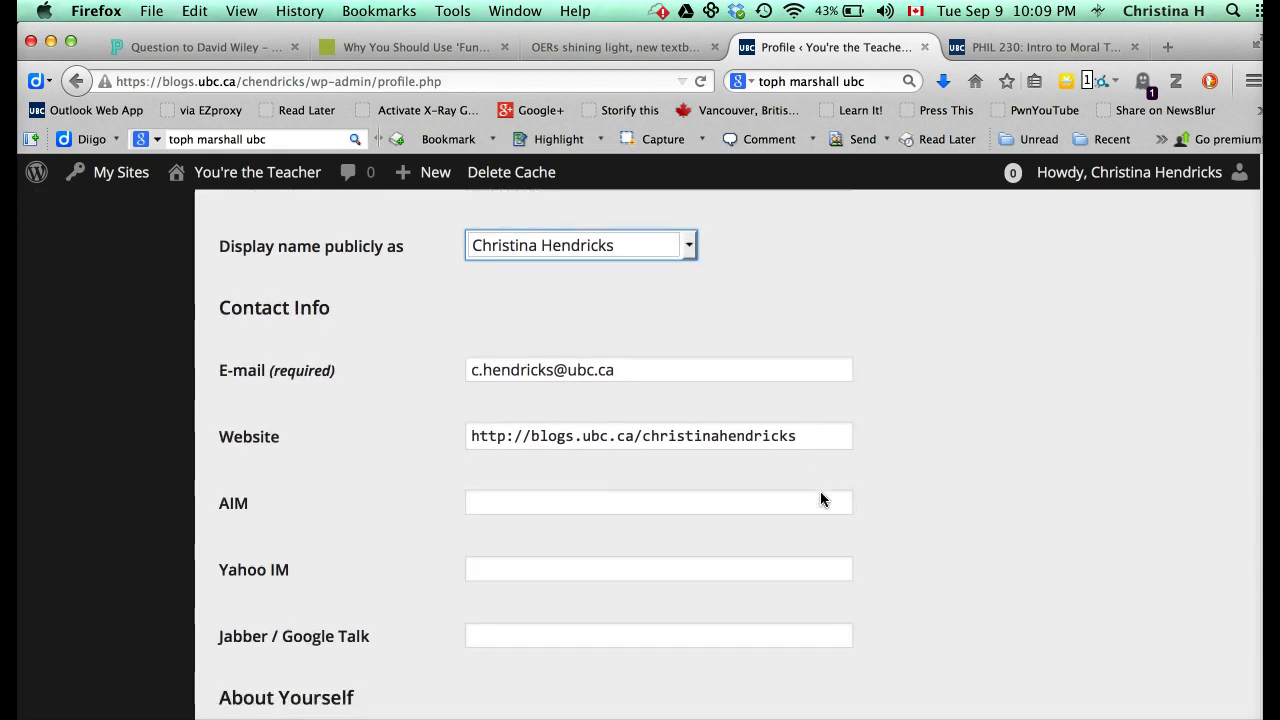
scroll(820, 499, "down", 5)
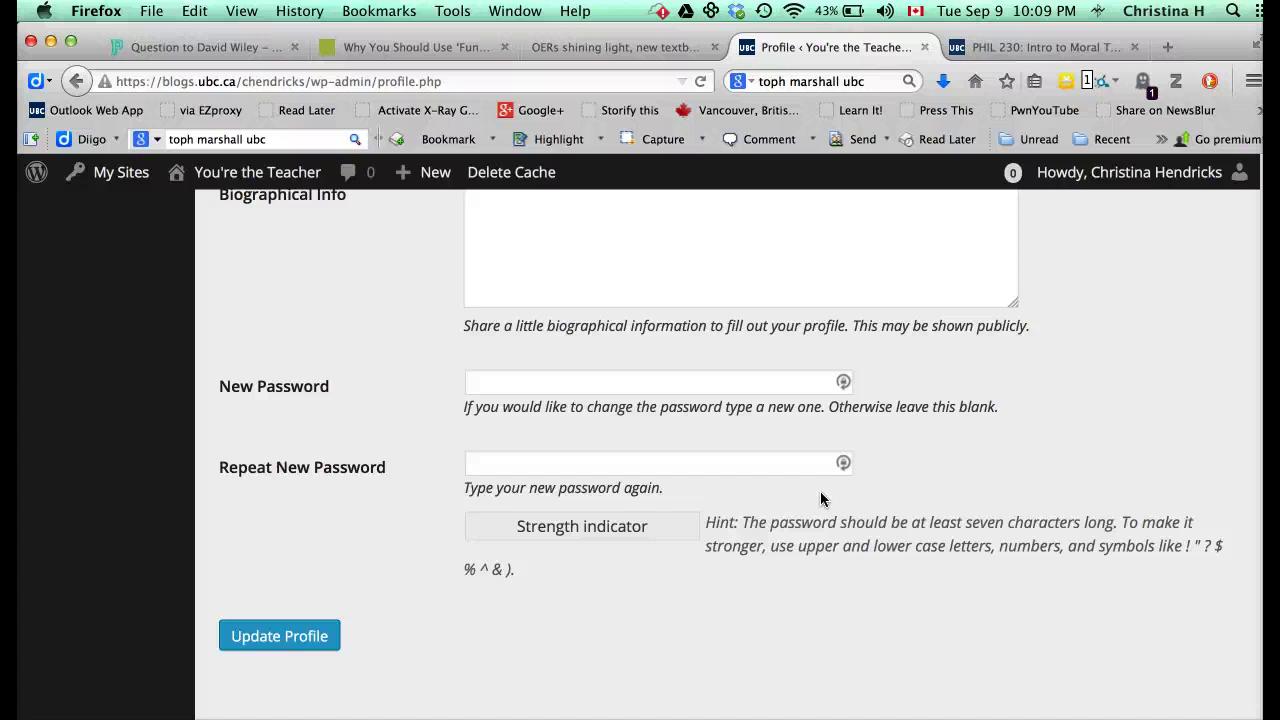
scroll(557, 592, "up", 5)
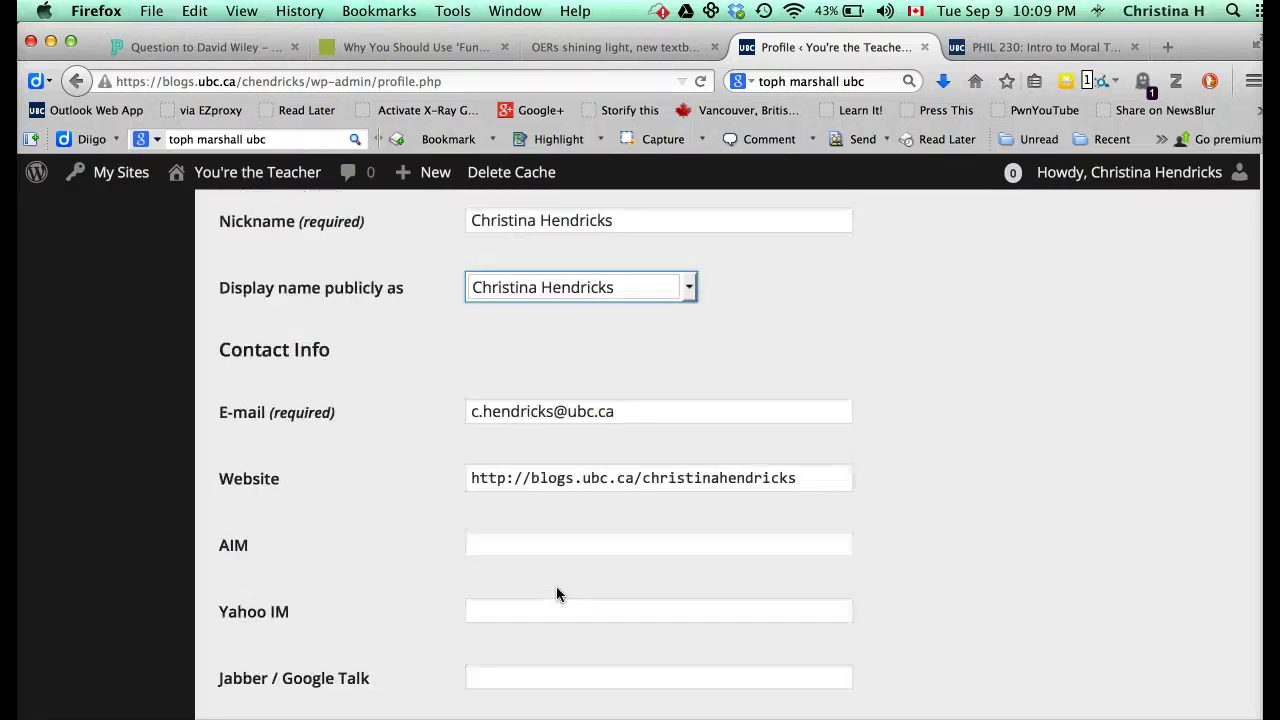
scroll(557, 594, "up", 5)
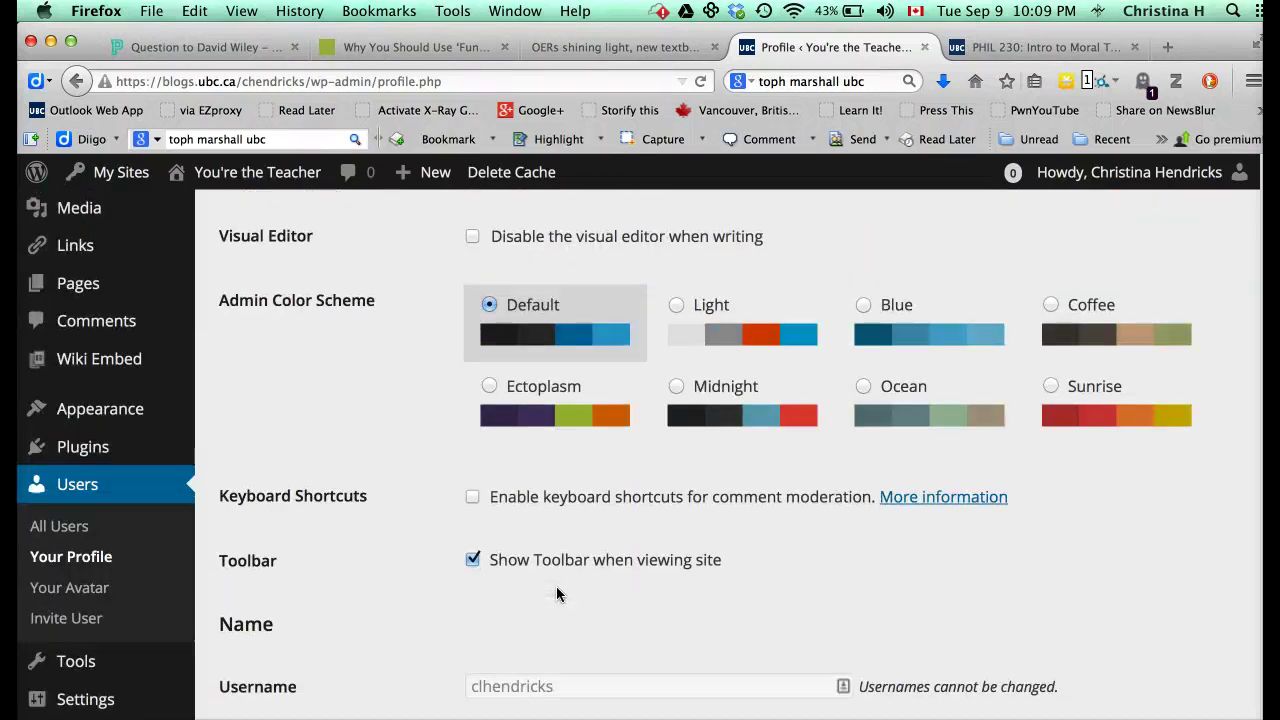
scroll(557, 594, "up", 2)
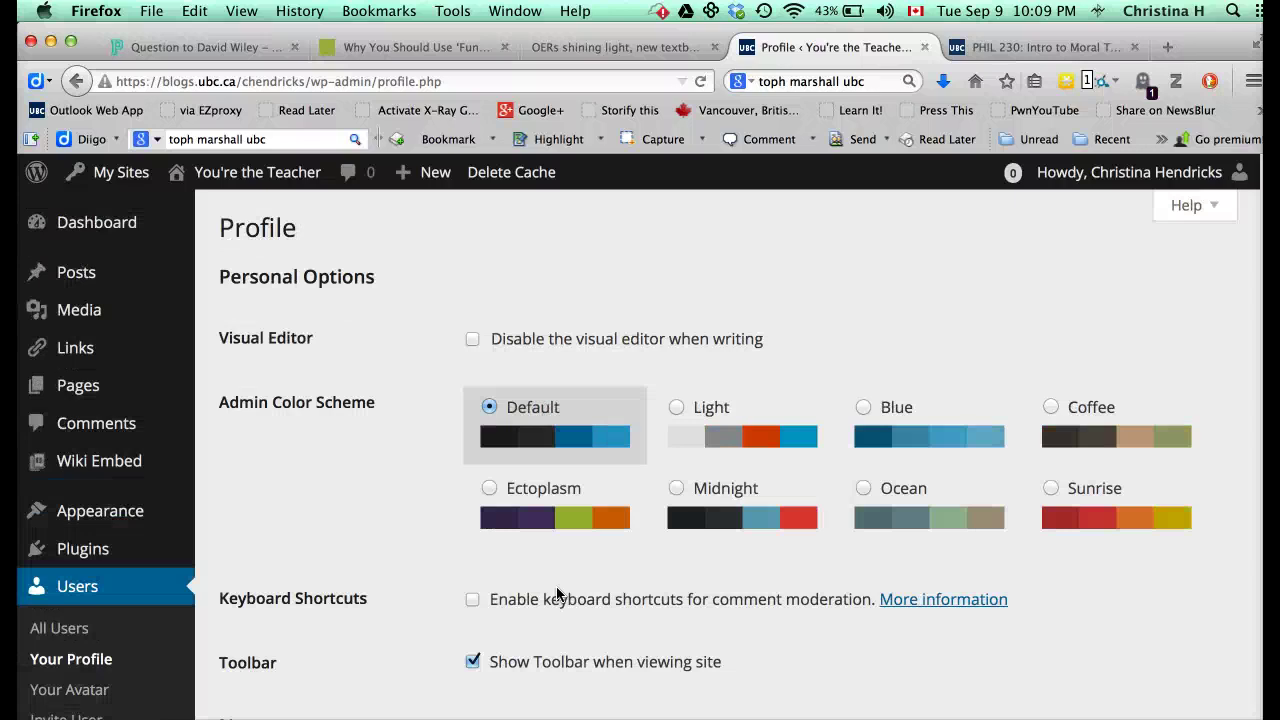
Switch to the PHIL 230: Intro to Moral Theory site, inspect the widget for adding oneself as an author, and collapse the widgets
left_click(1005, 47)
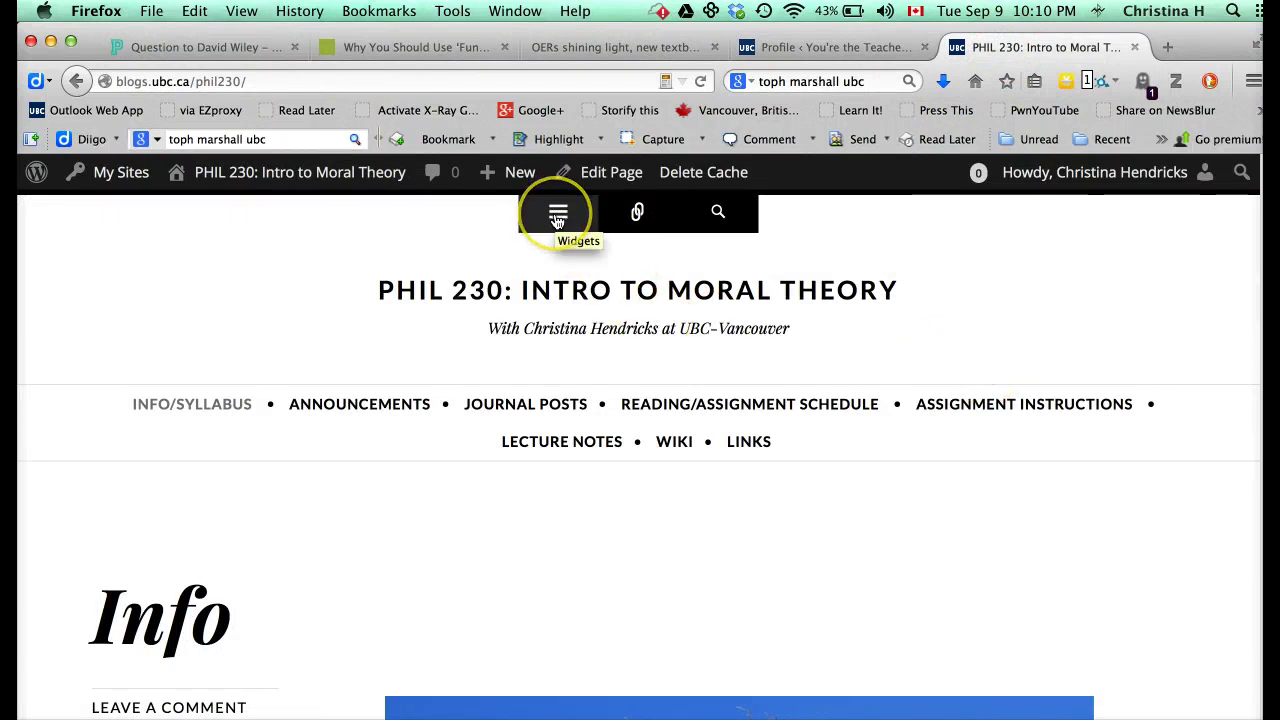
left_click(558, 218)
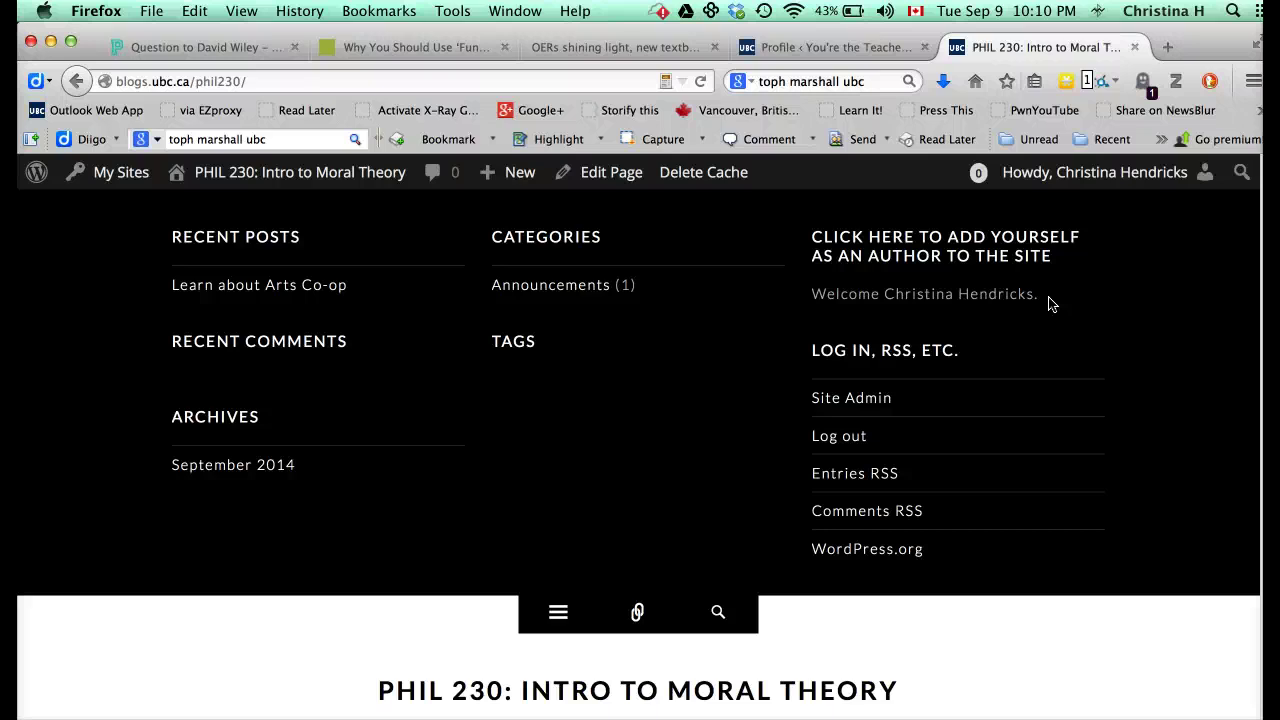
left_click(963, 302)
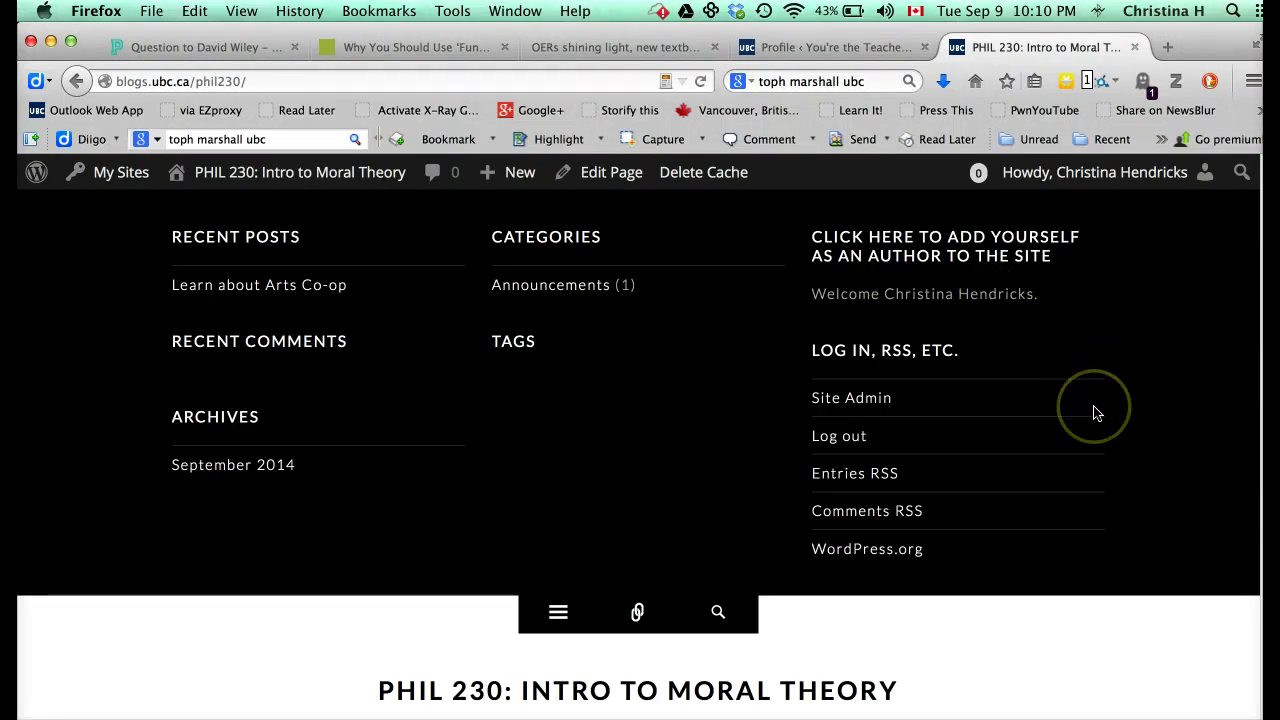
left_click(927, 316)
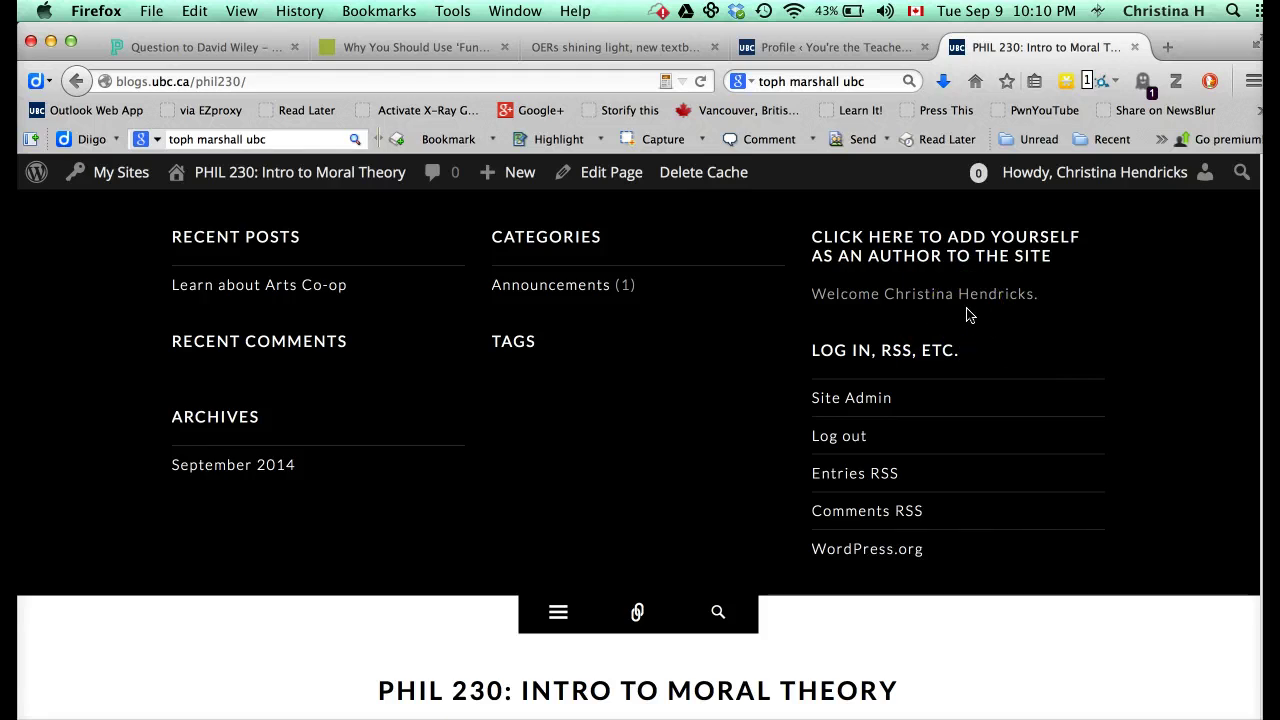
left_click(972, 291)
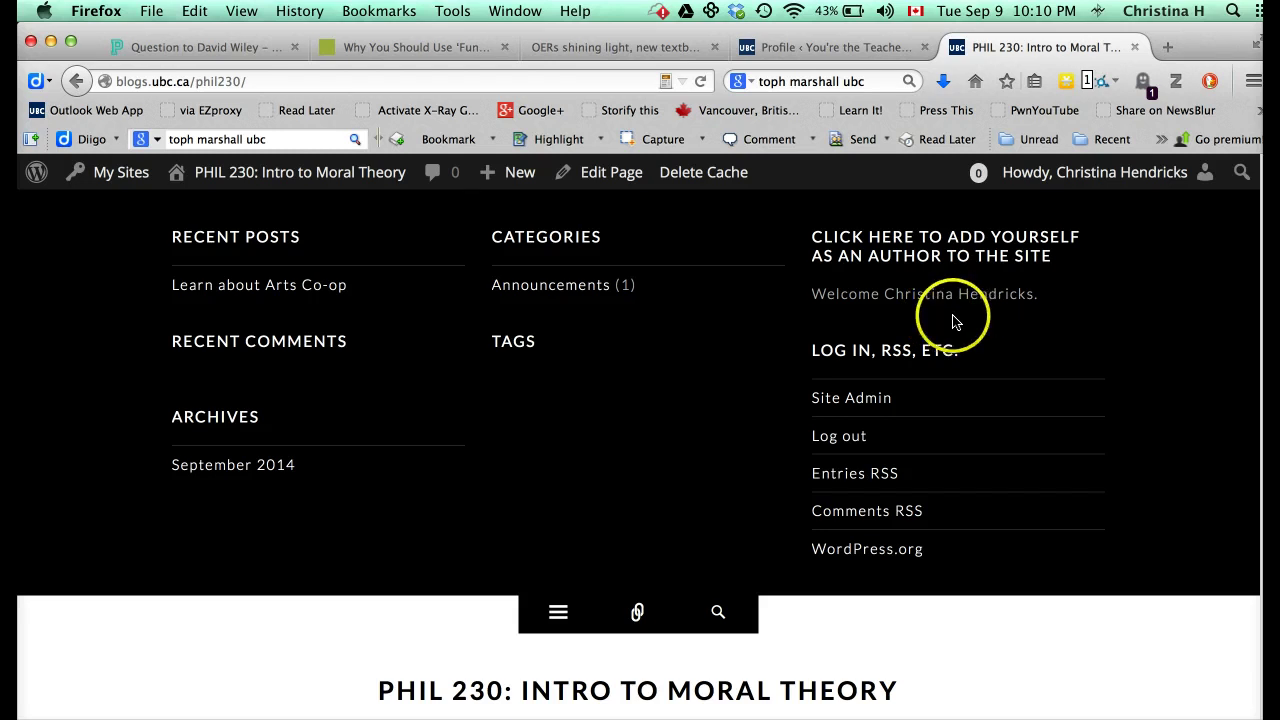
left_click(558, 613)
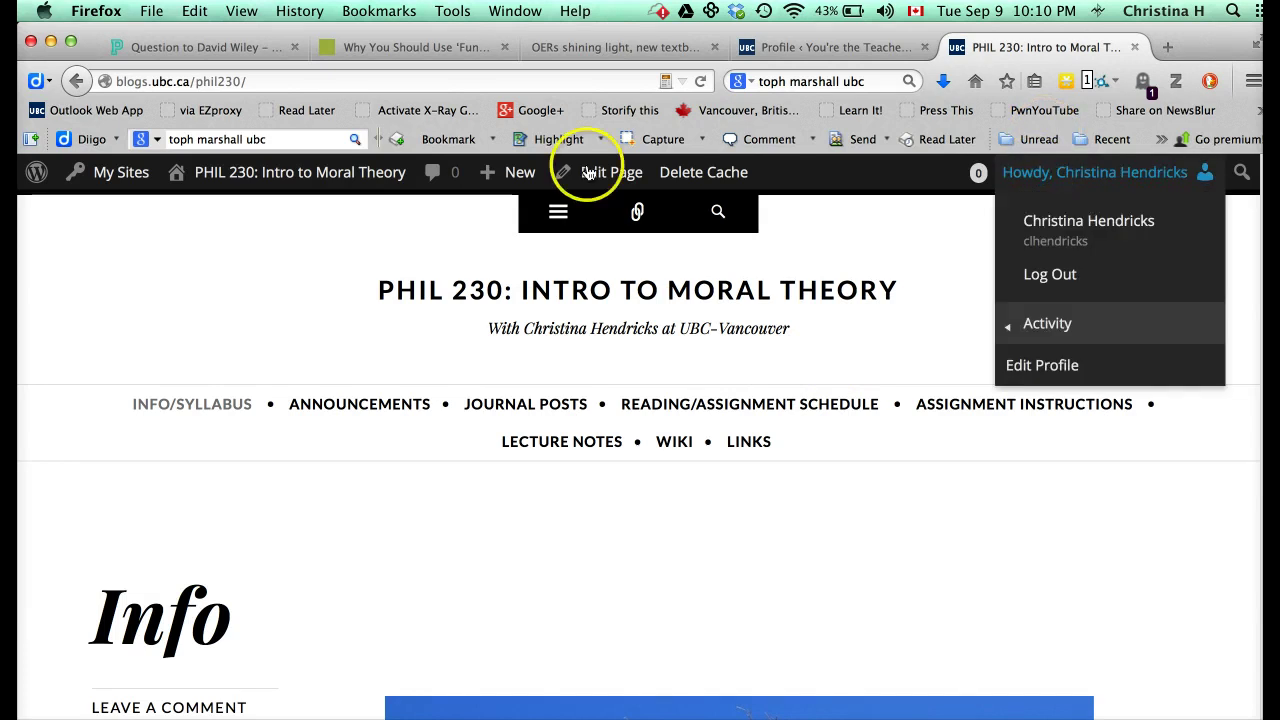
Open the dashboard of the PHIL 230: Intro to Moral Theory site from the list of own sites
mouse_move(128, 178)
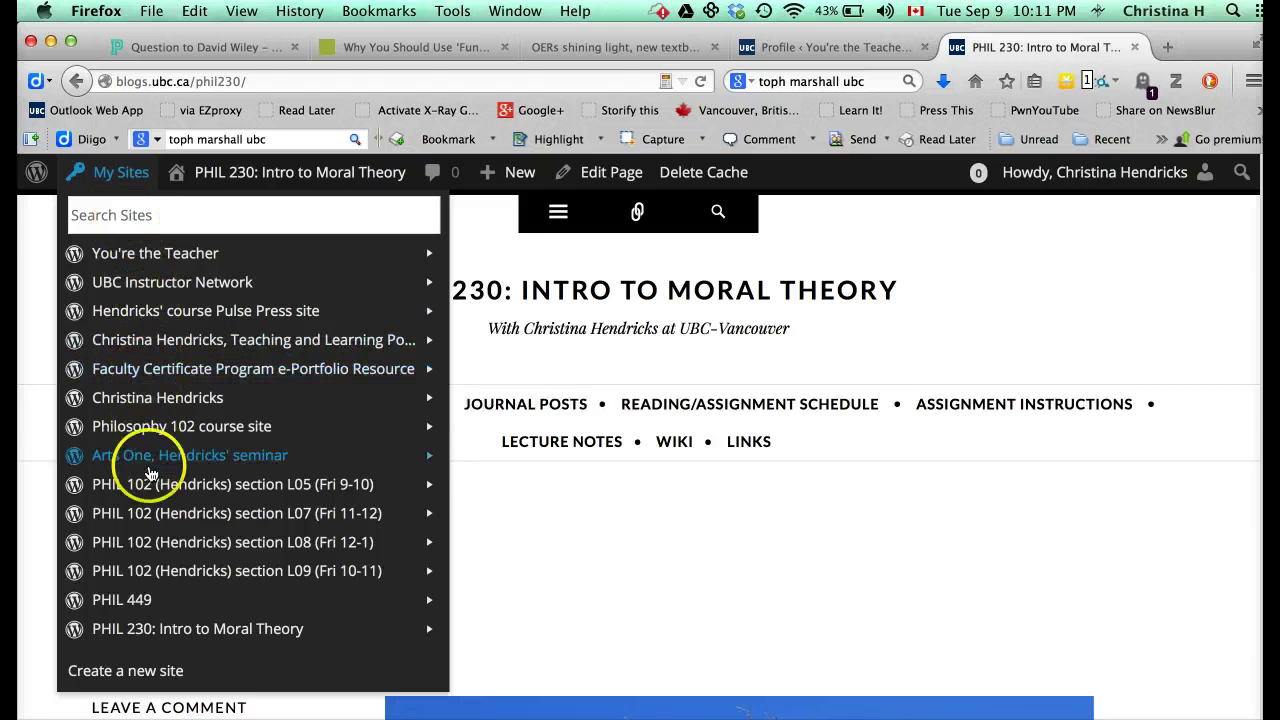
mouse_move(177, 640)
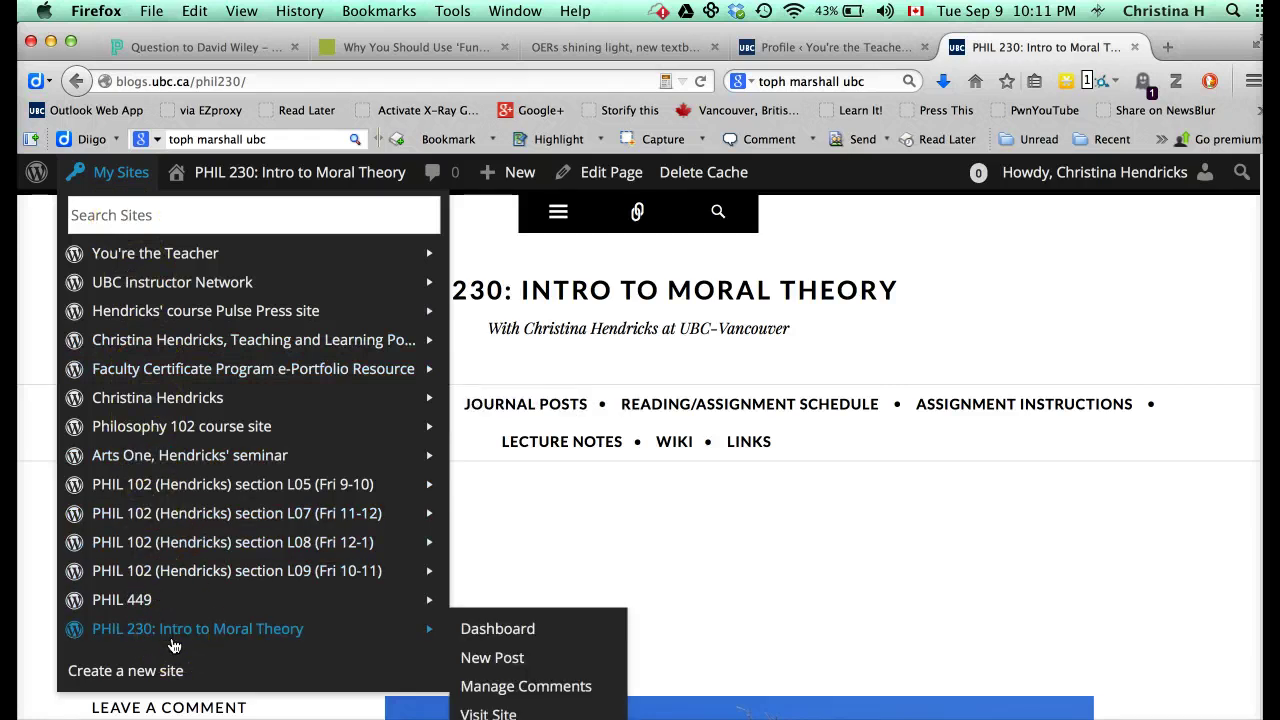
left_click(152, 636)
left_click_drag(392, 628, 306, 638)
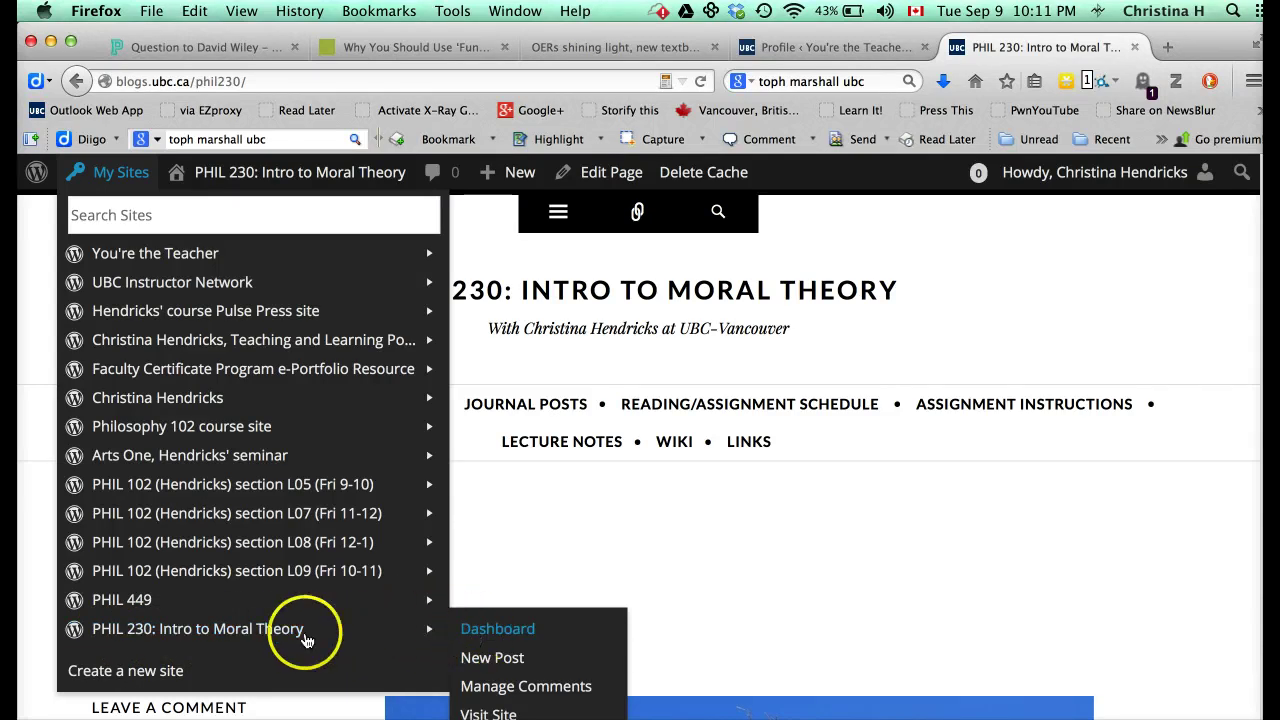
left_click(500, 630)
left_click(706, 595)
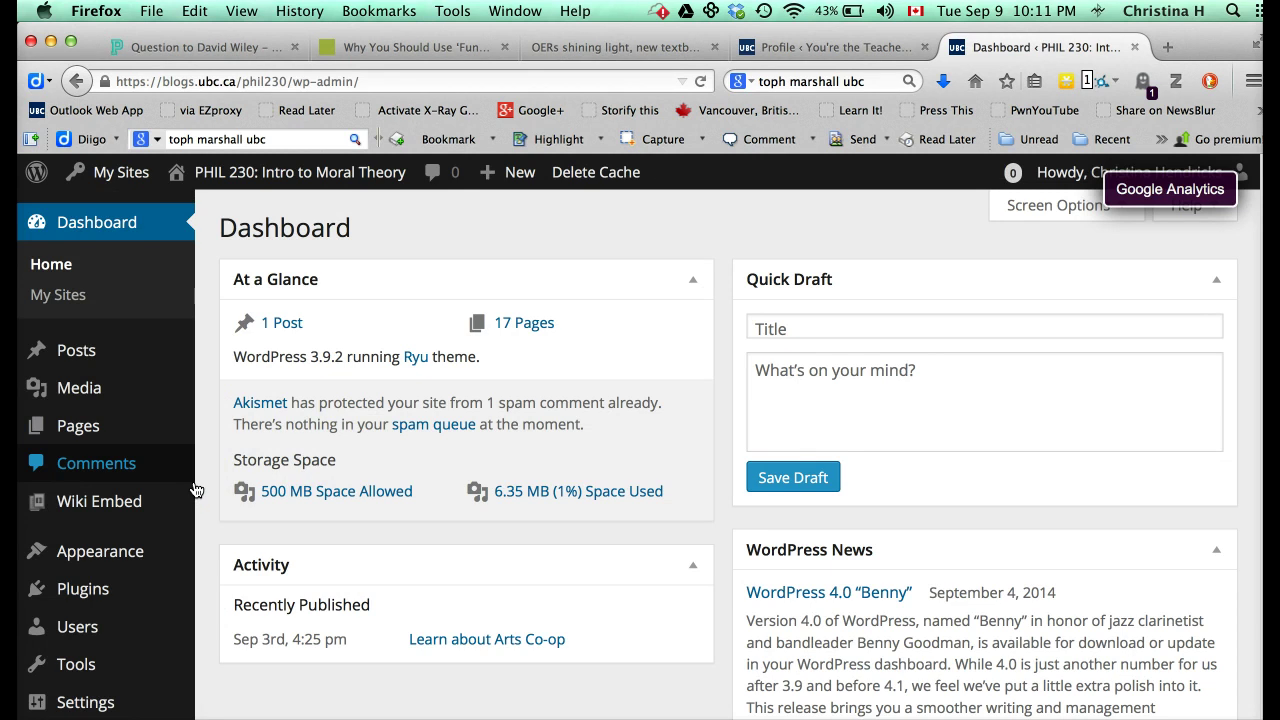
Start a new post on the PHIL 230 site
mouse_move(196, 490)
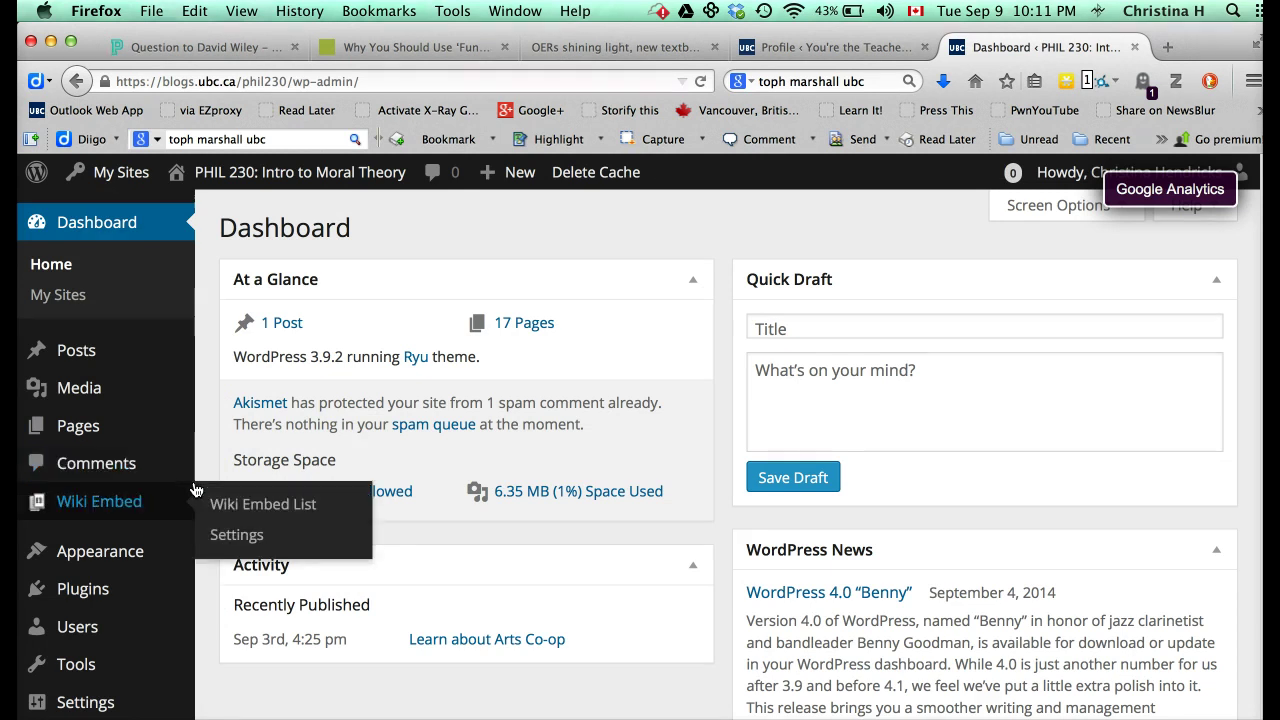
mouse_move(107, 362)
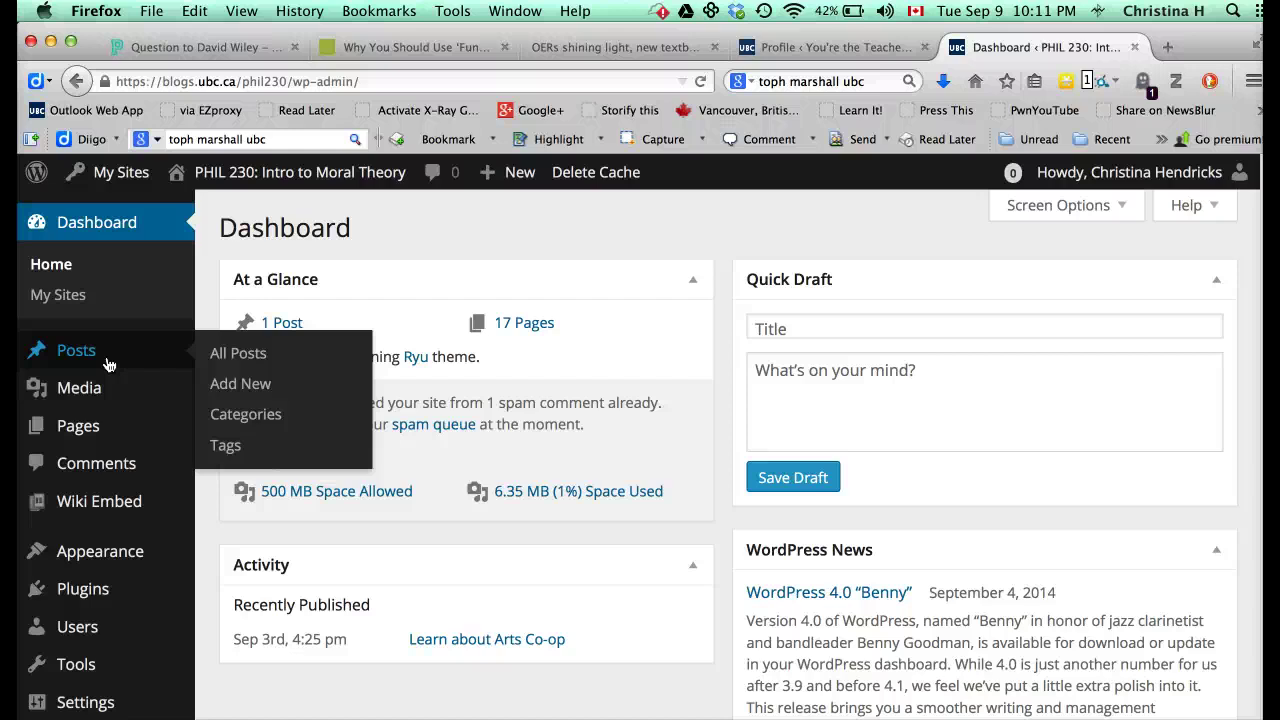
left_click(242, 385)
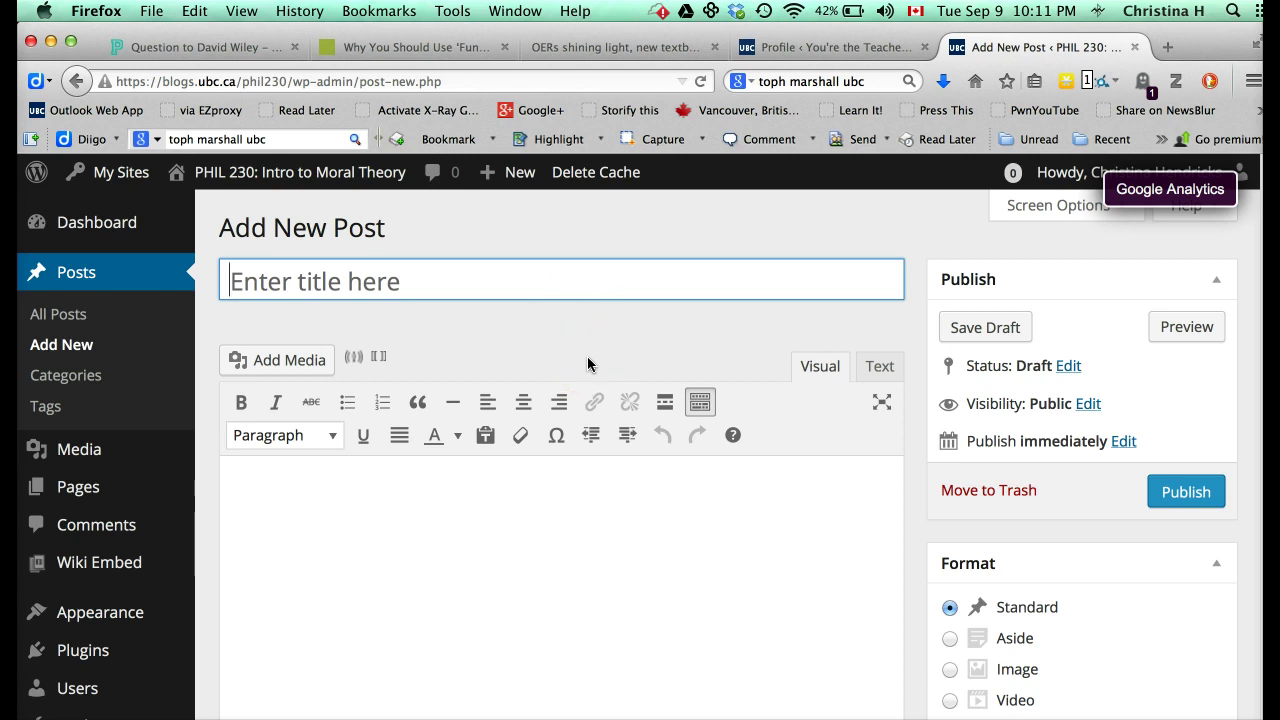
Examine the Format and Categories options available for the new post
scroll(914, 588, "down", 3)
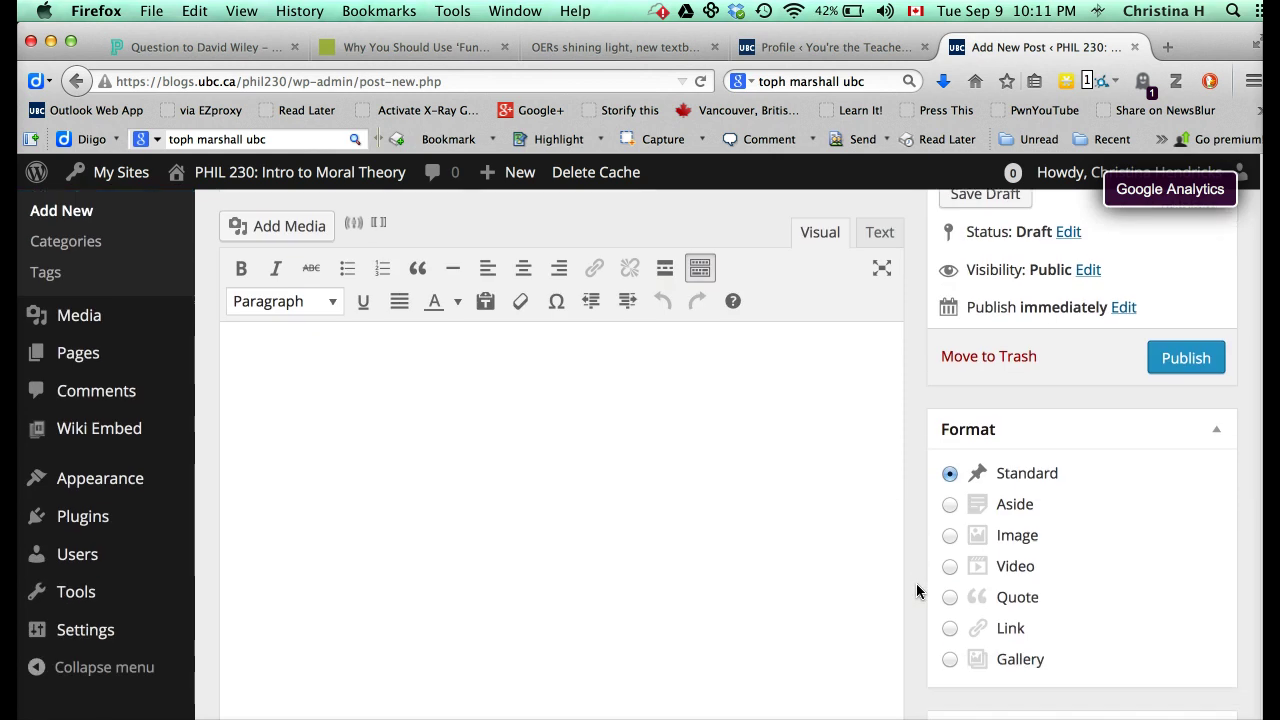
scroll(916, 590, "down", 2)
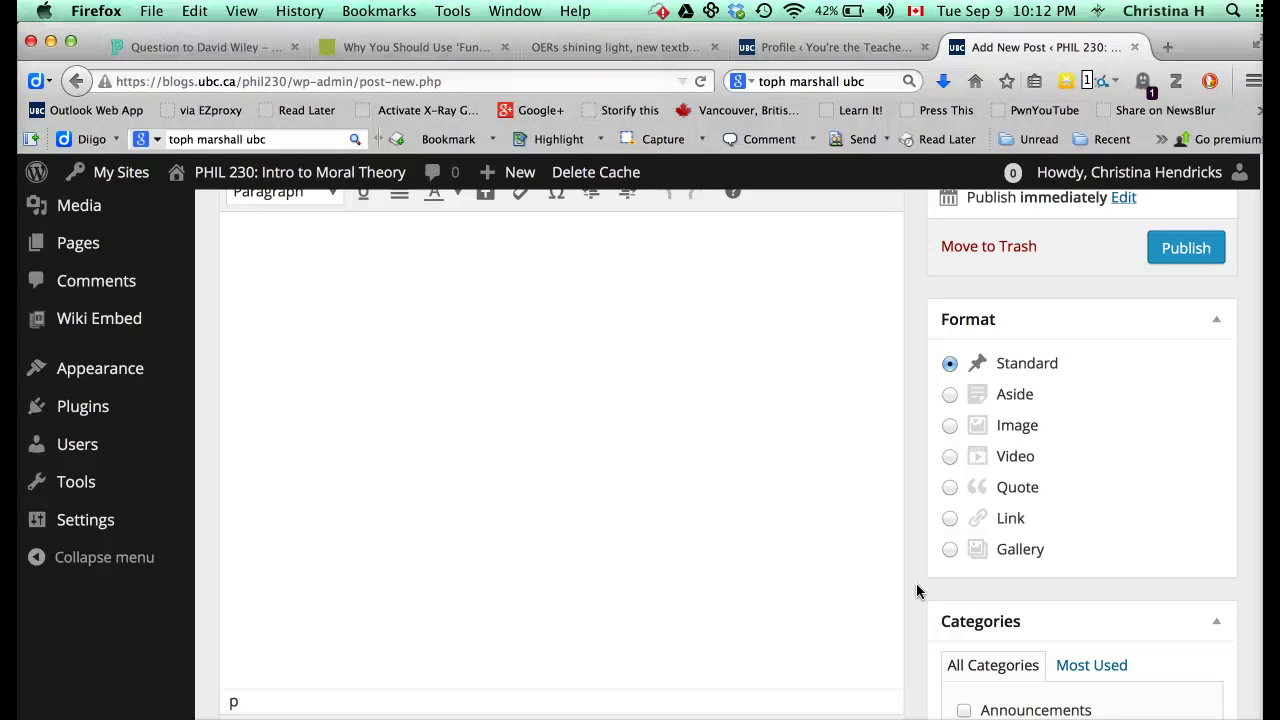
left_click(930, 600)
scroll(917, 619, "up", 3)
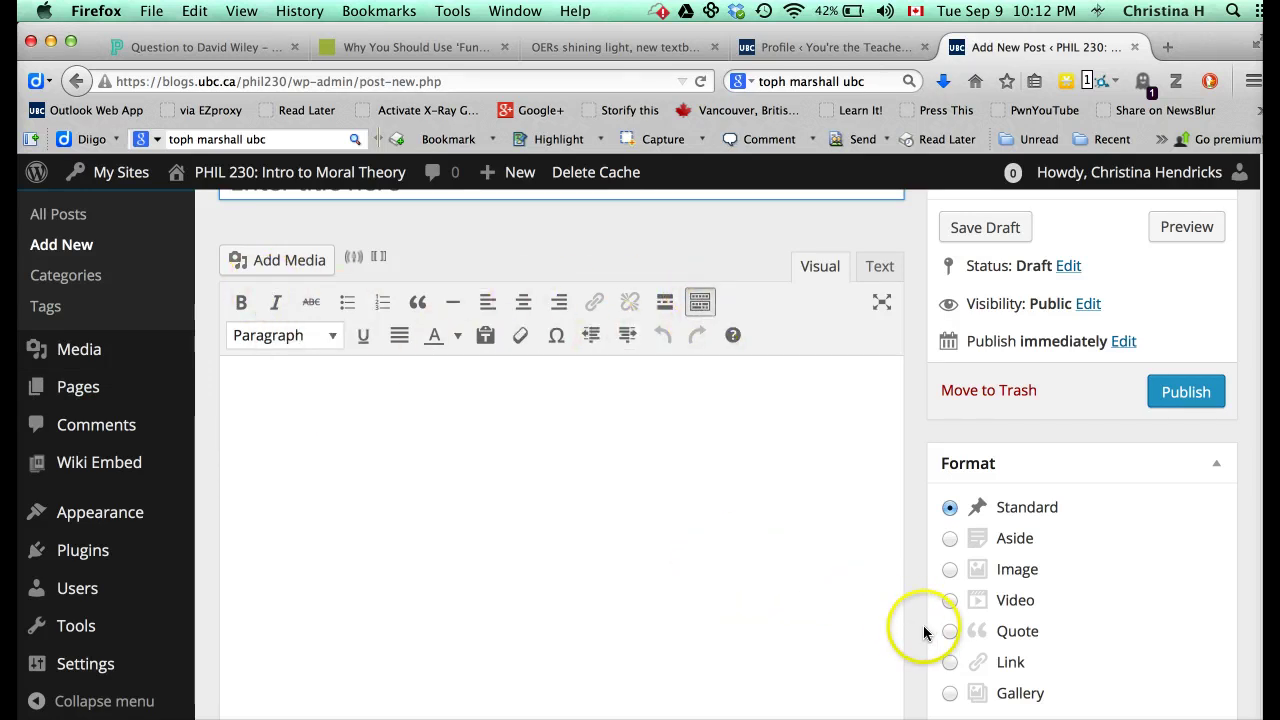
scroll(923, 628, "down", 1)
scroll(924, 632, "down", 5)
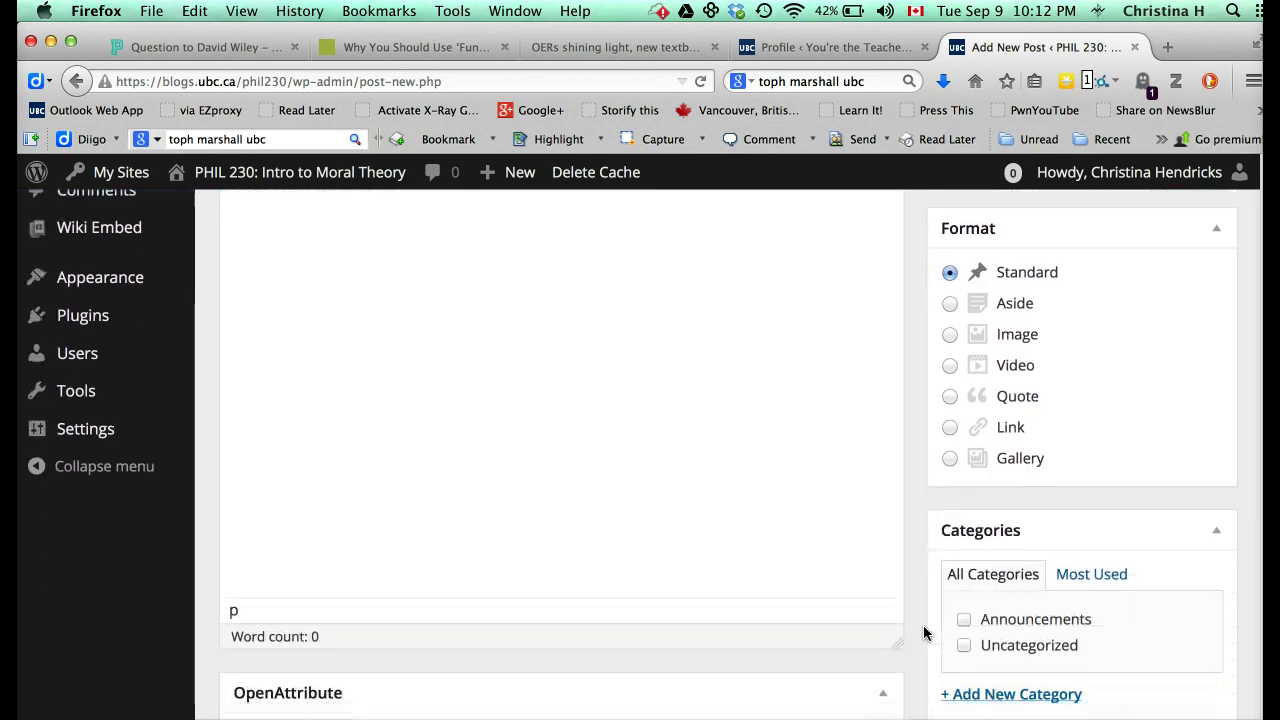
Add a new category named "First jrnl entry" and assign it to the post
scroll(923, 630, "down", 1)
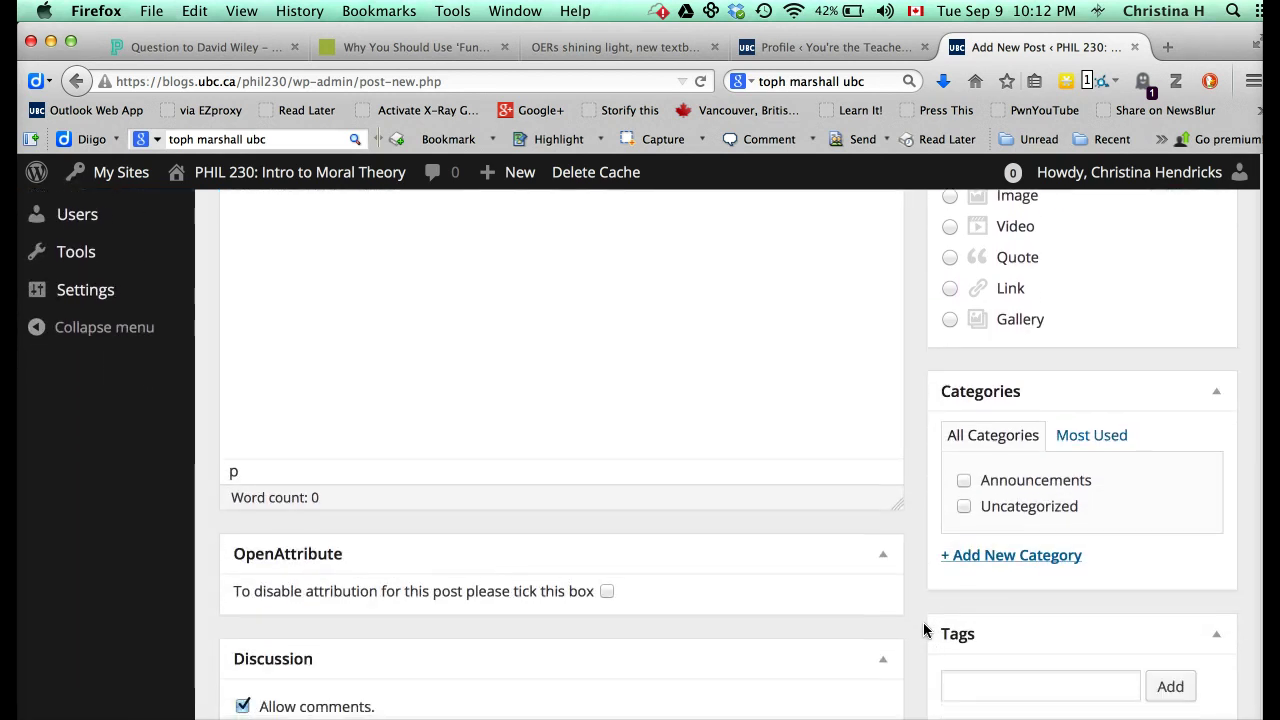
left_click(997, 562)
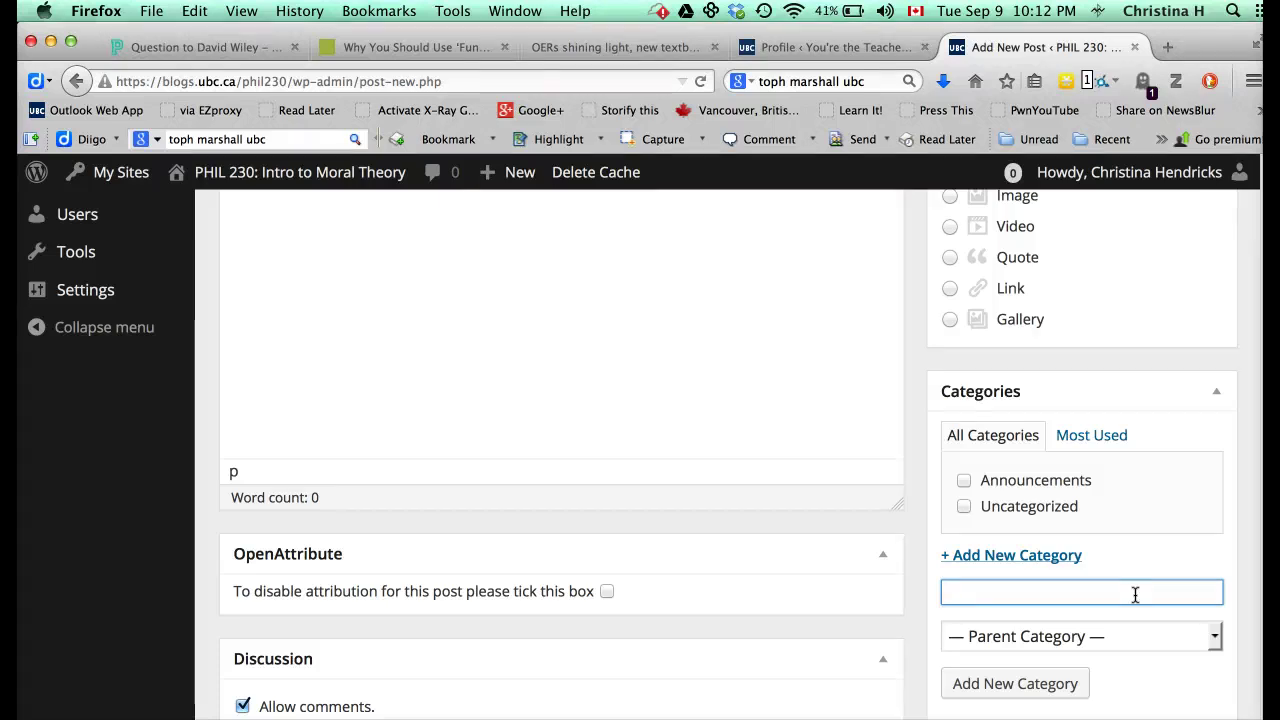
type("First journ")
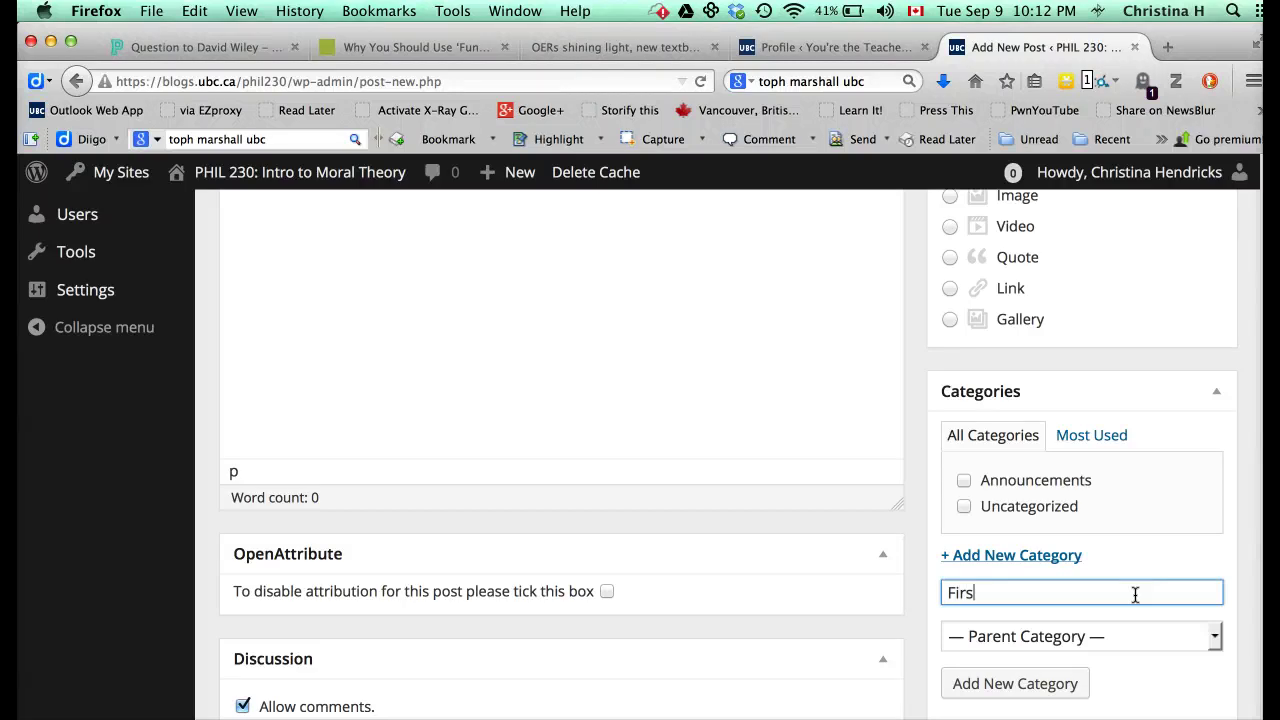
key("BackSpace")
key("BackSpace")
key("BackSpace")
key("BackSpace")
type("rnl entry")
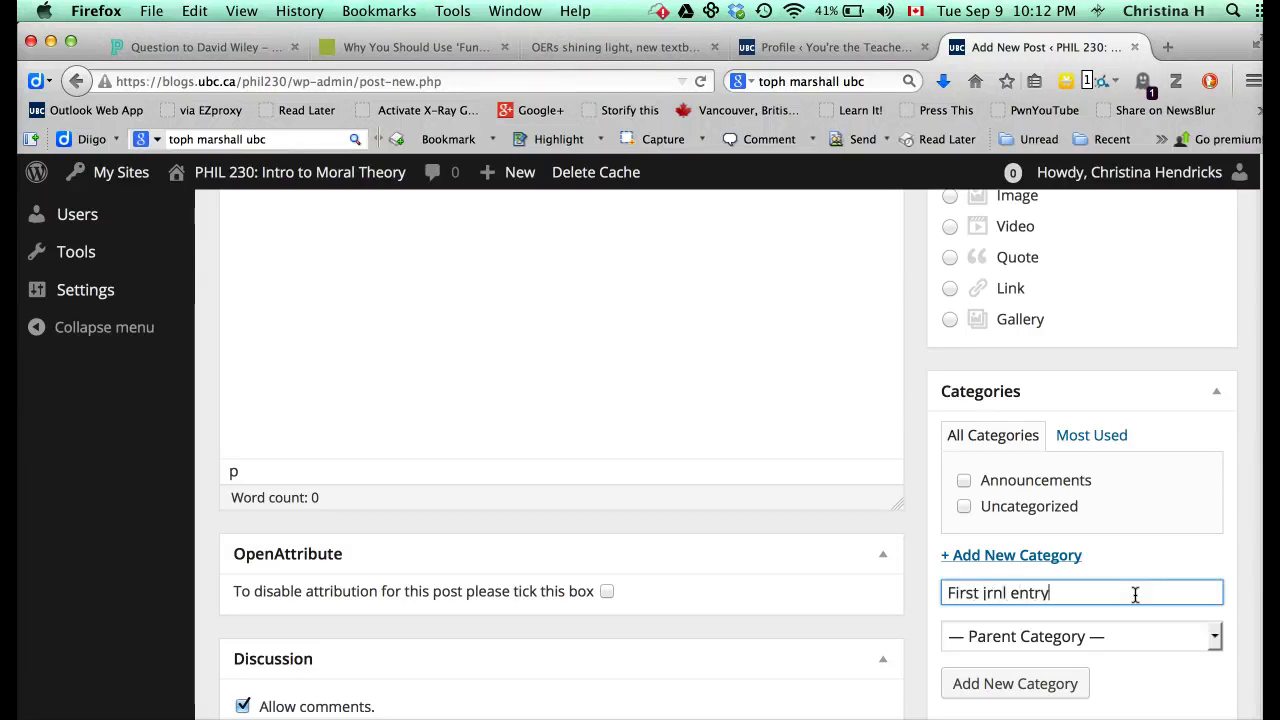
left_click(1074, 684)
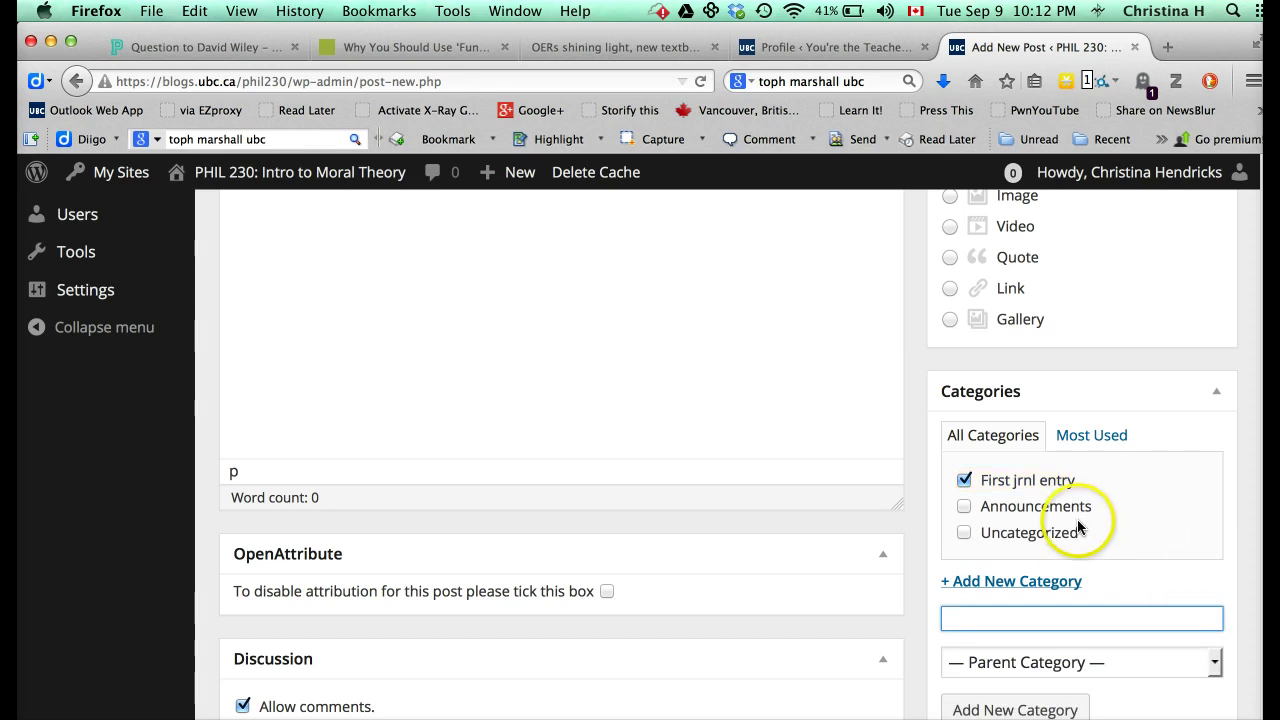
left_click(1101, 623)
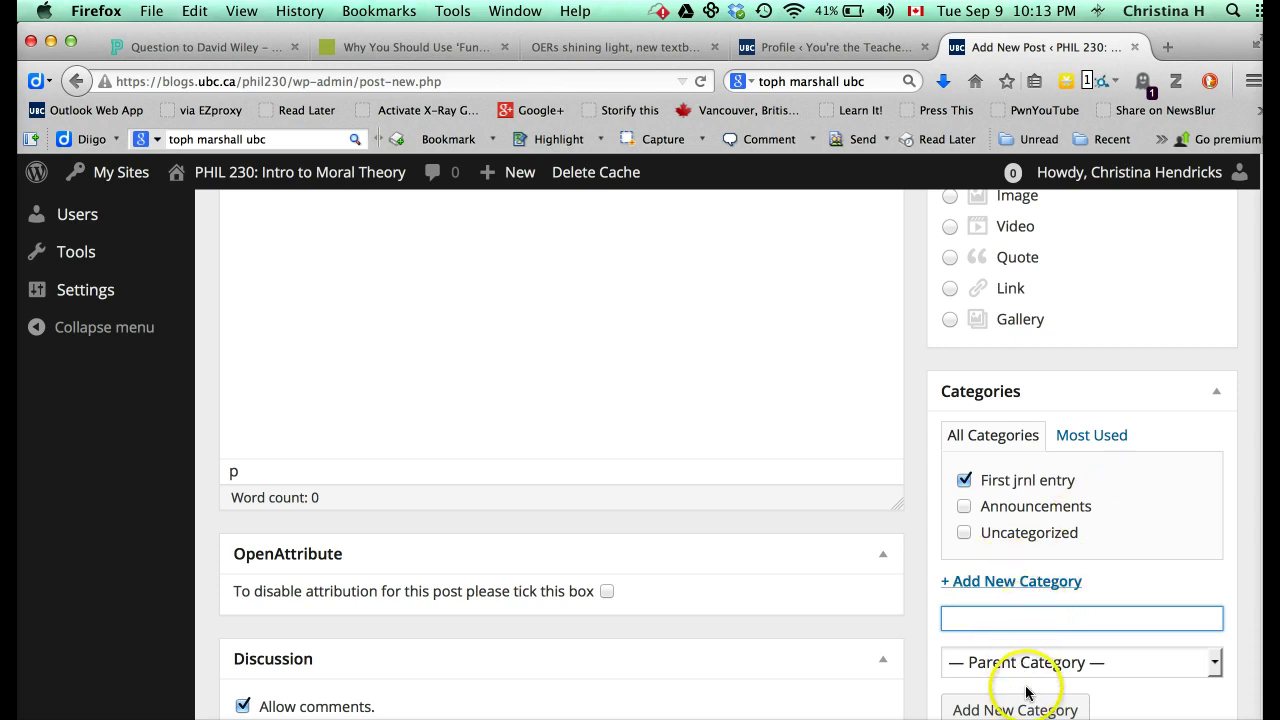
Examine the Tags options available for the new post
scroll(1028, 690, "down", 1)
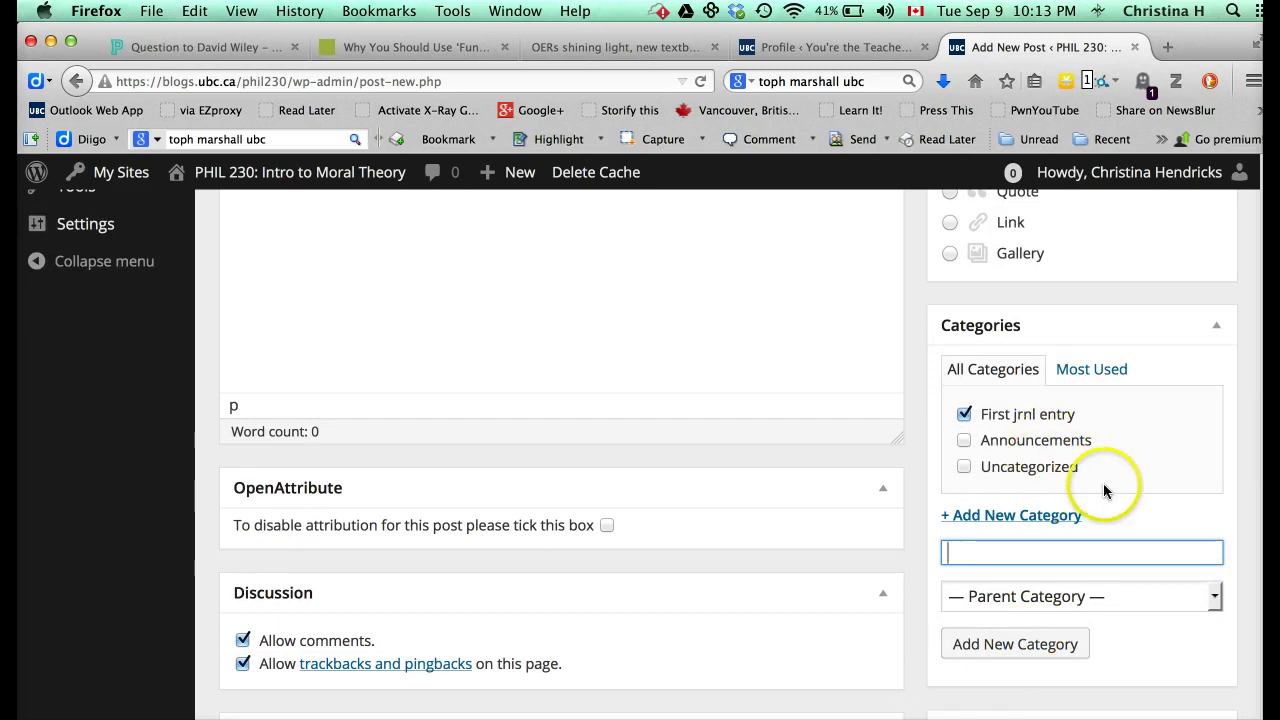
scroll(1103, 486, "down", 2)
scroll(1104, 490, "down", 2)
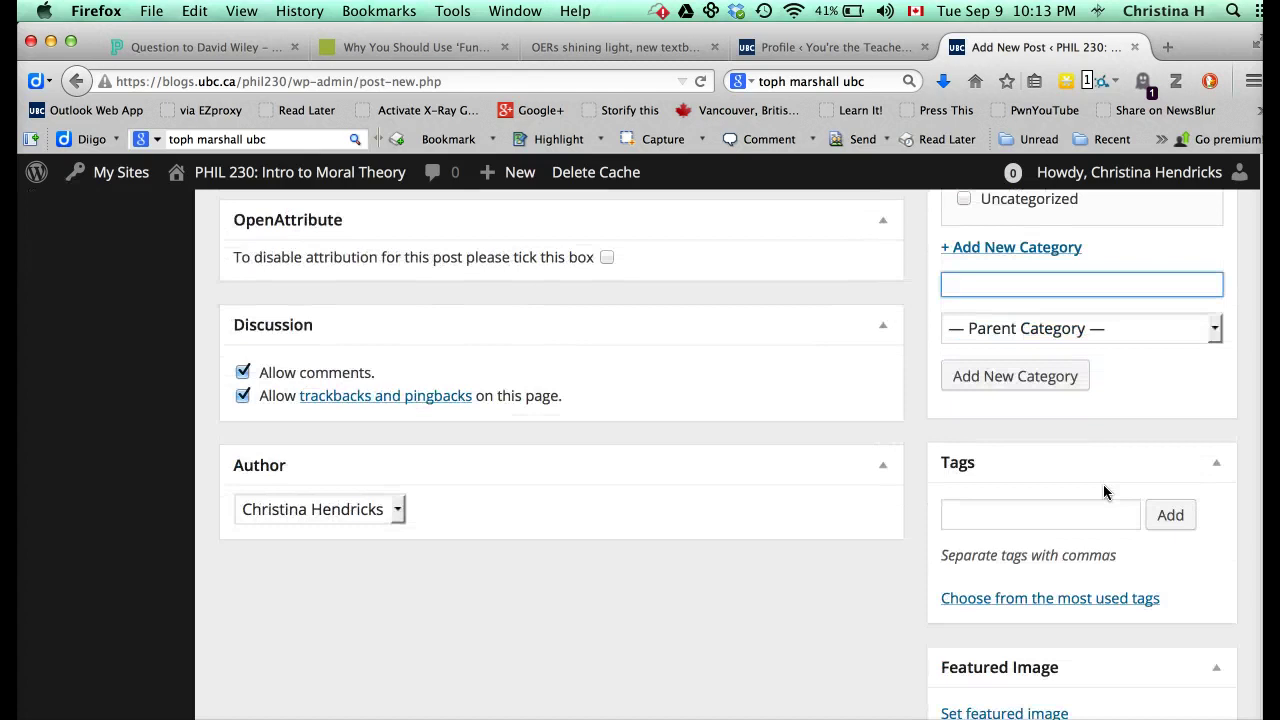
left_click(1026, 540)
left_click(1012, 516)
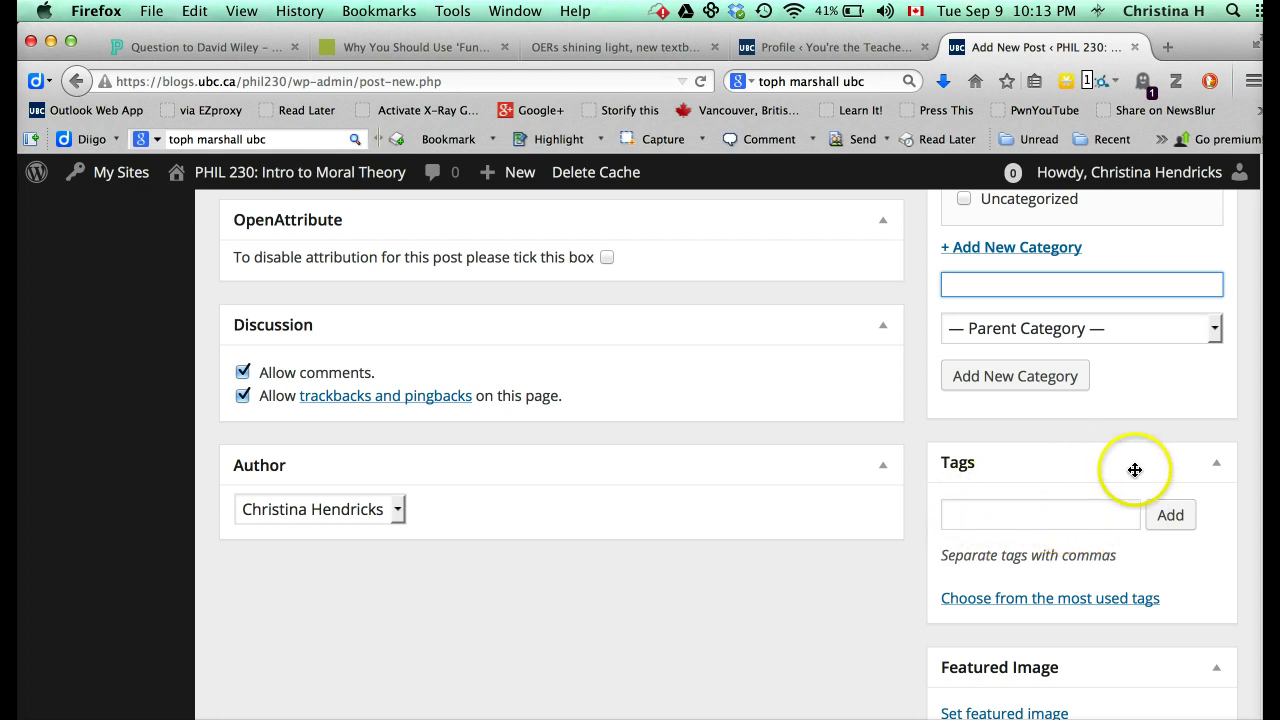
Review the post's publish and save-draft options, inspect the available status choices, and cancel the status edit
scroll(1136, 450, "up", 2)
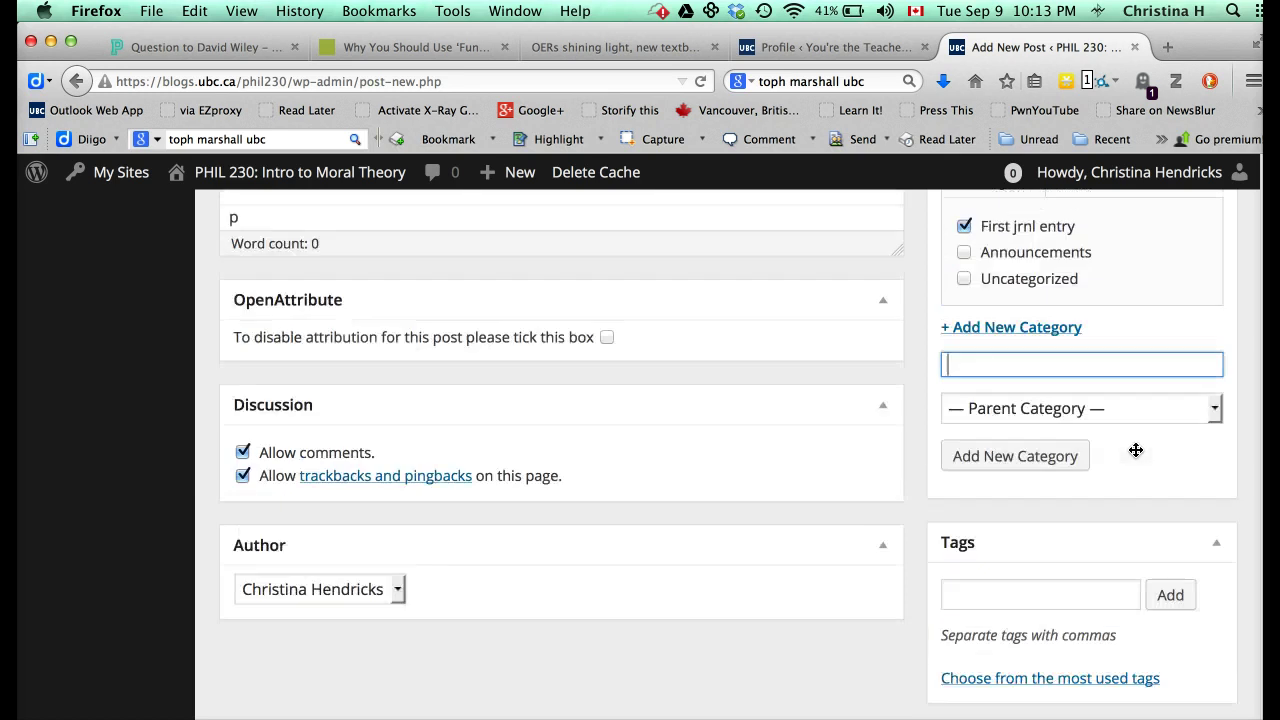
scroll(1136, 450, "up", 10)
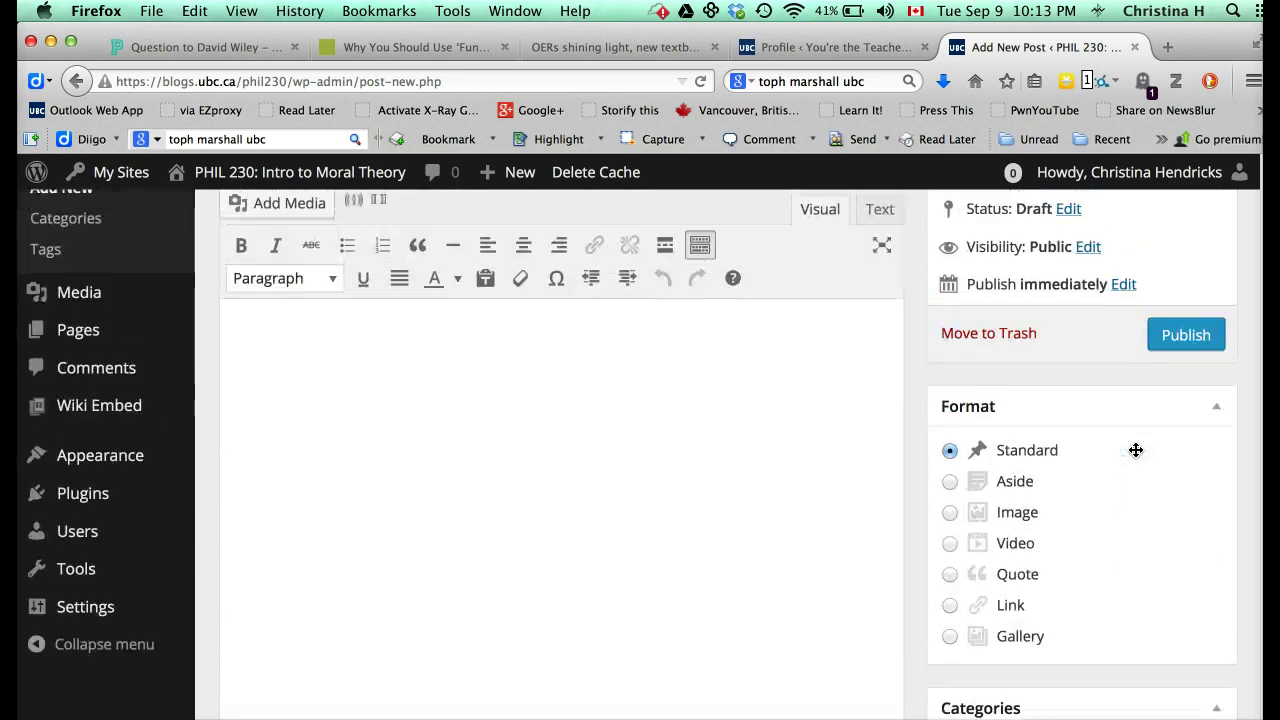
scroll(1136, 450, "up", 3)
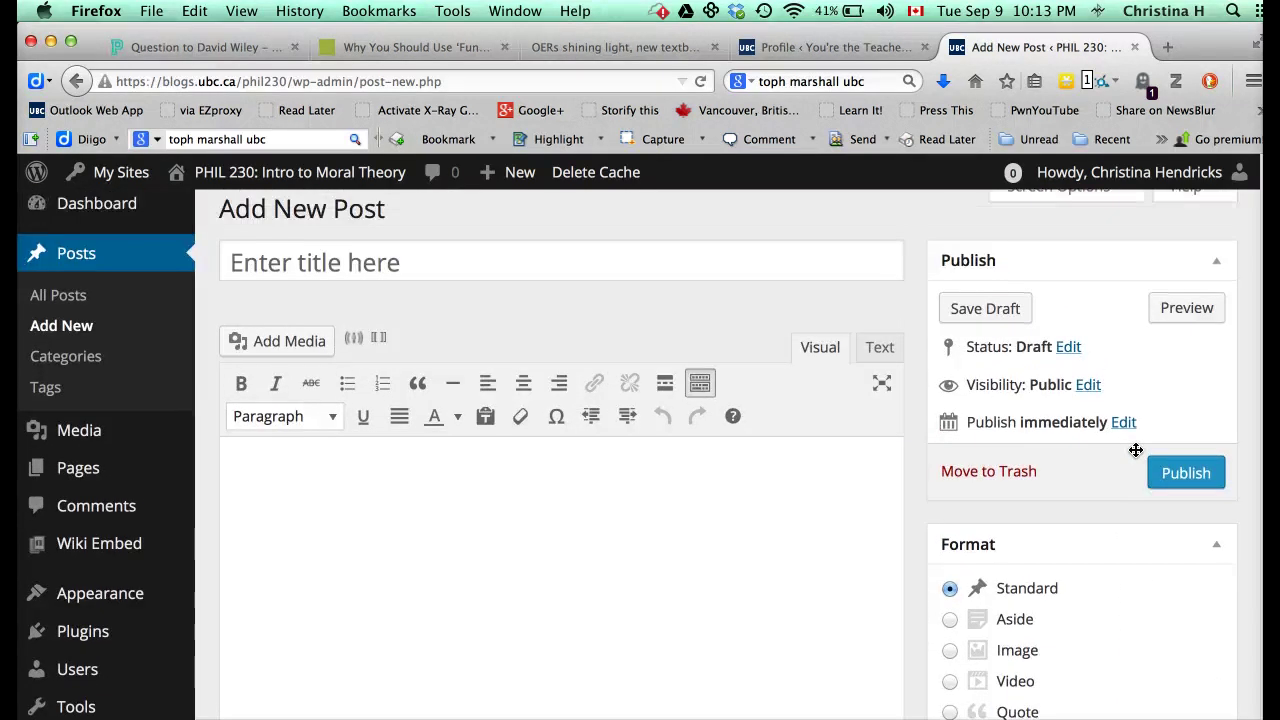
left_click(1184, 470)
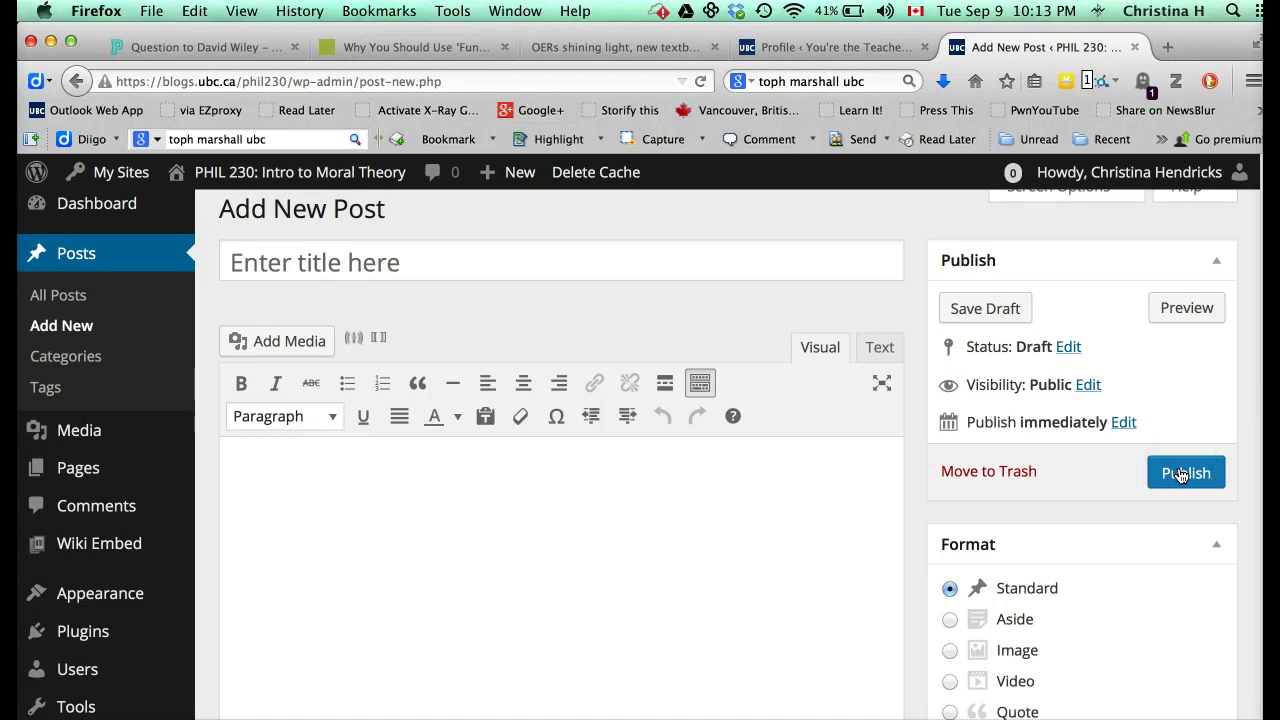
left_click(1182, 474)
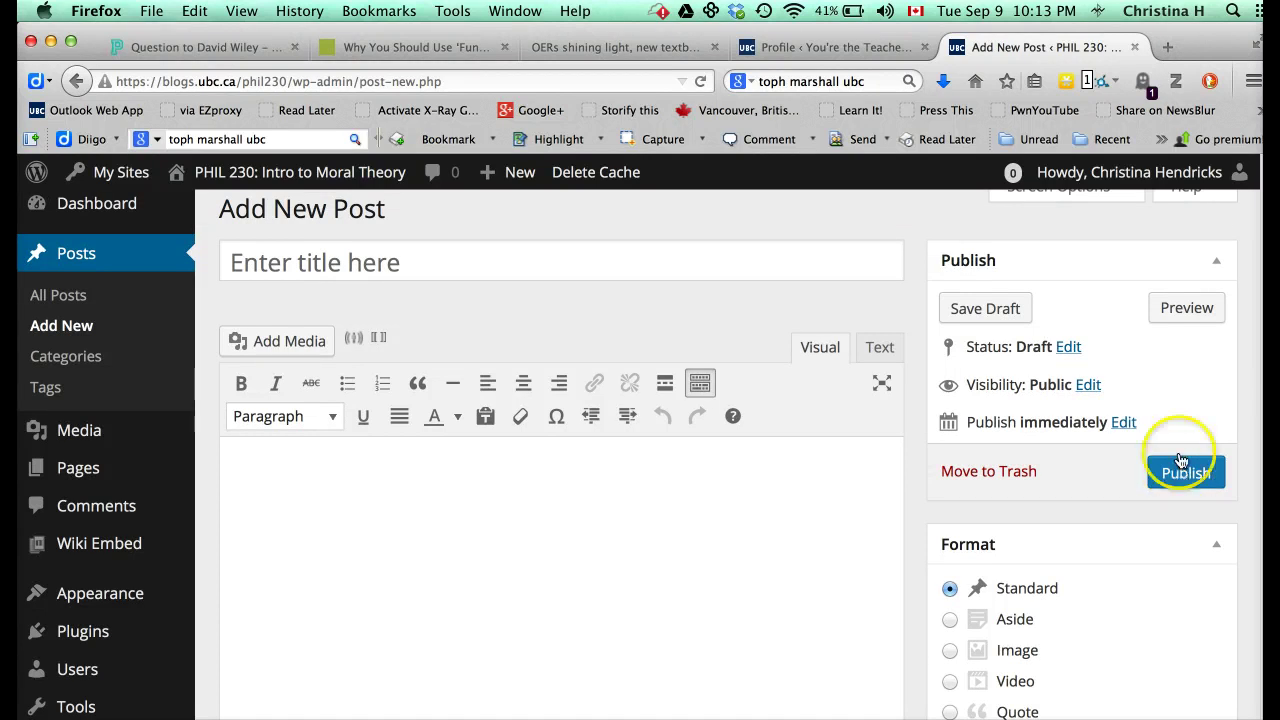
left_click(990, 314)
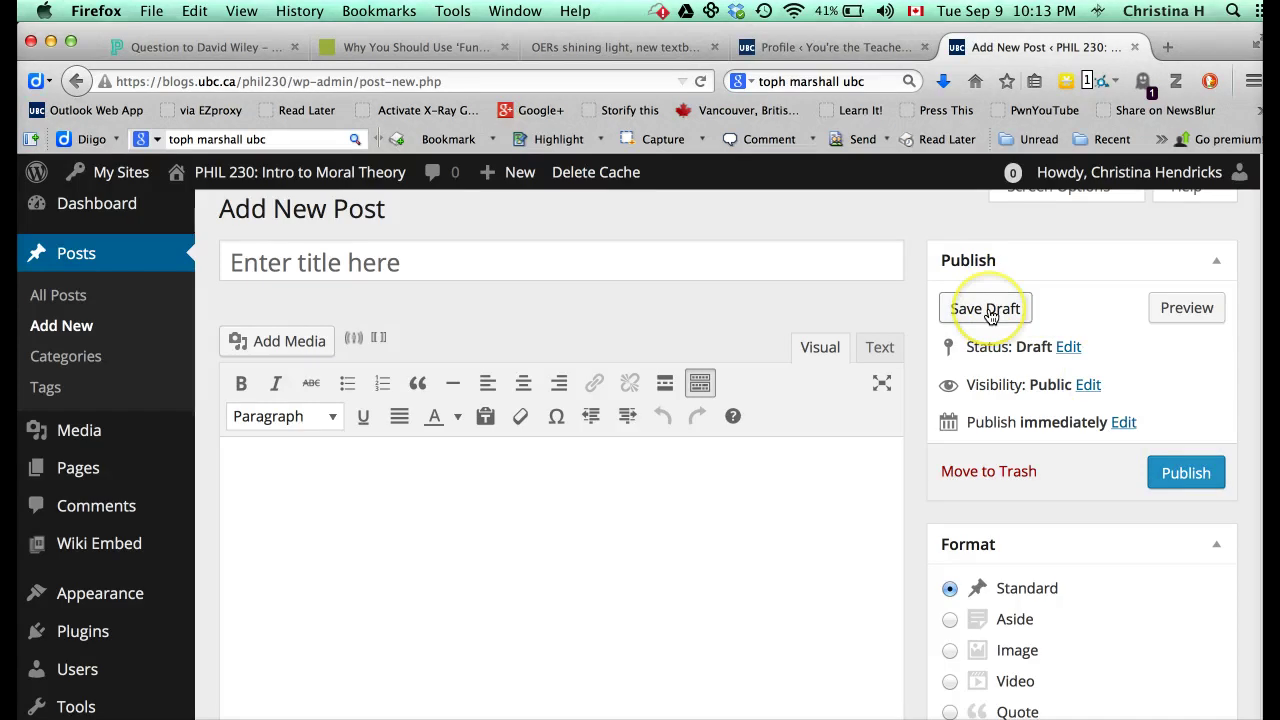
left_click(1070, 348)
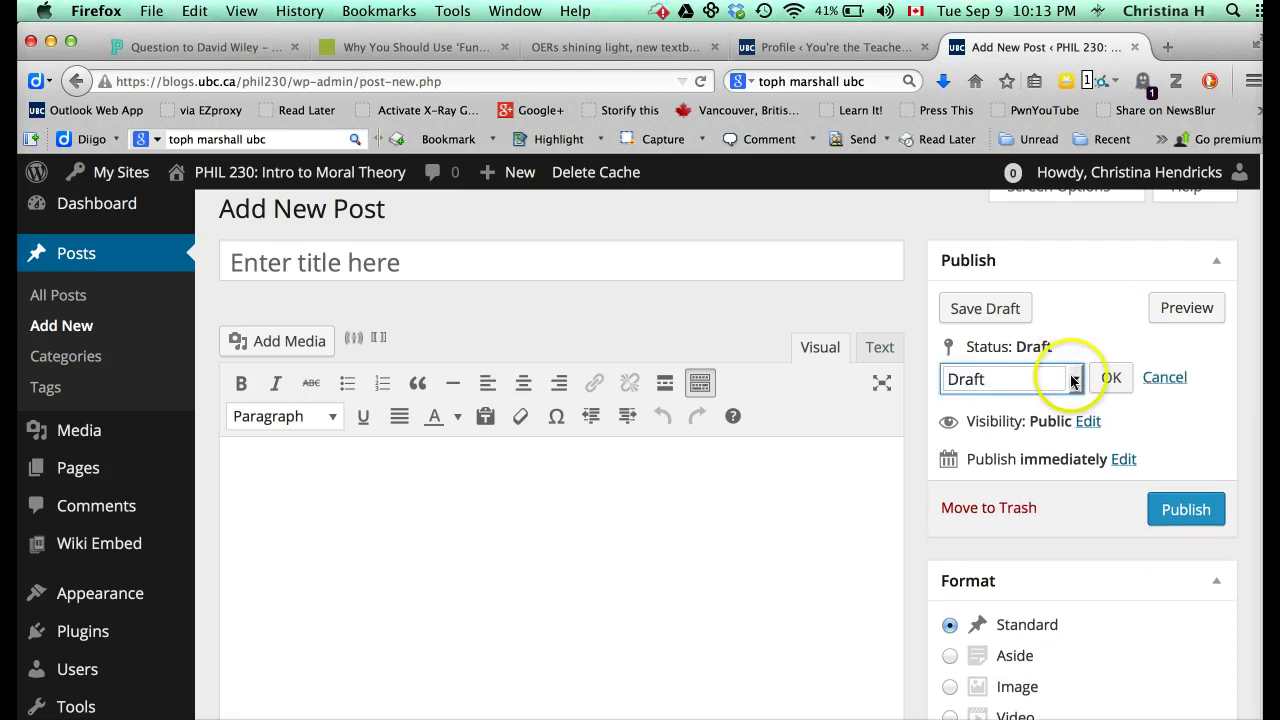
left_click(1075, 383)
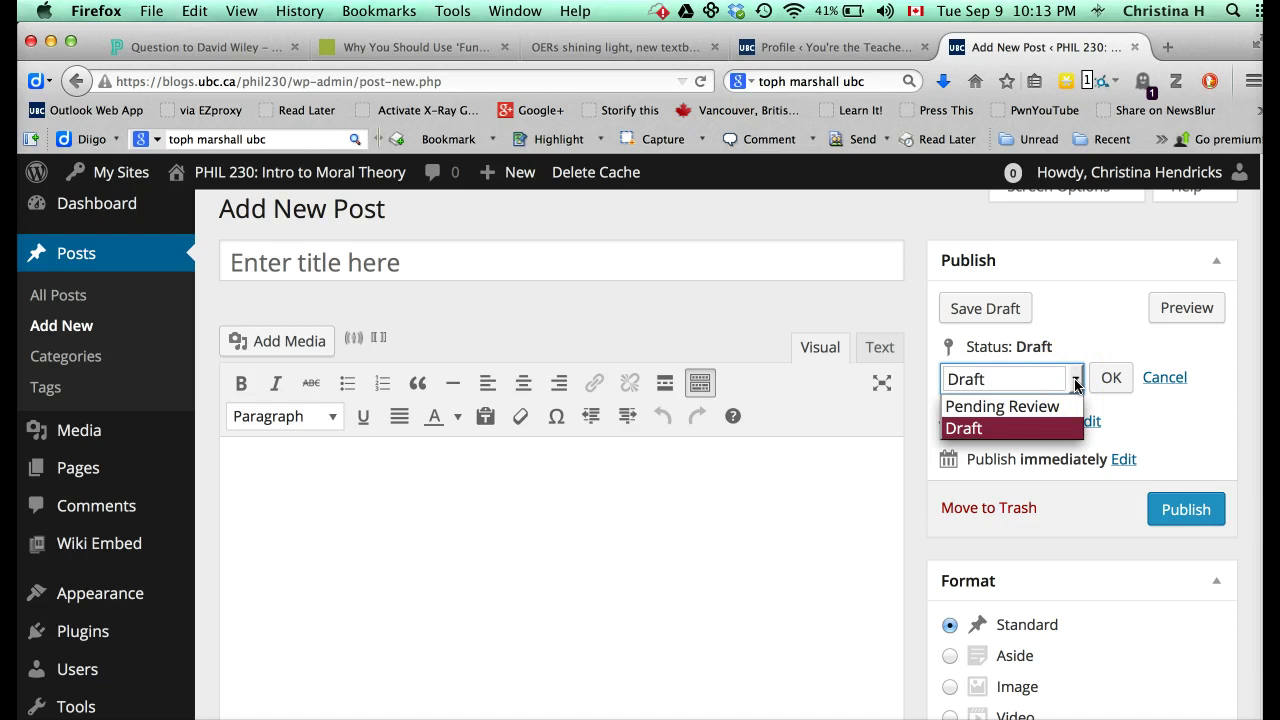
left_click(1075, 382)
left_click(1165, 379)
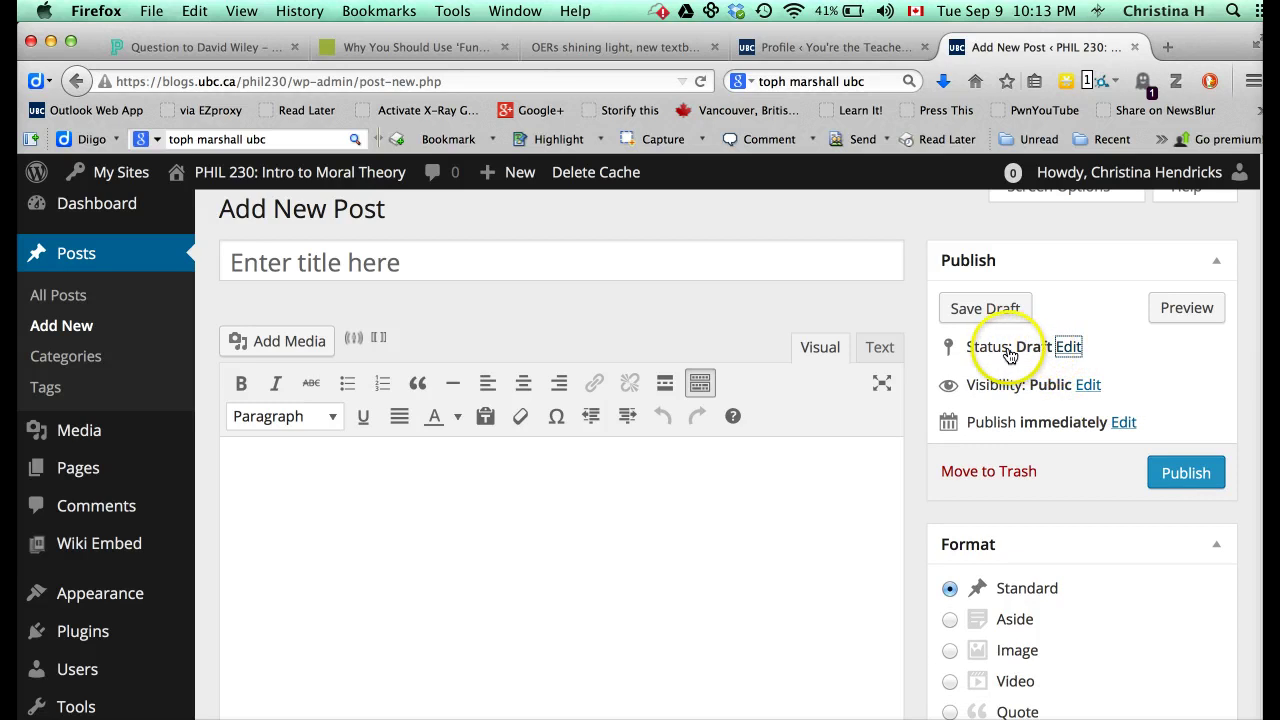
Inspect the Password protected and Private visibility options for the post, reselect Public, and cancel the visibility edit
left_click(1089, 389)
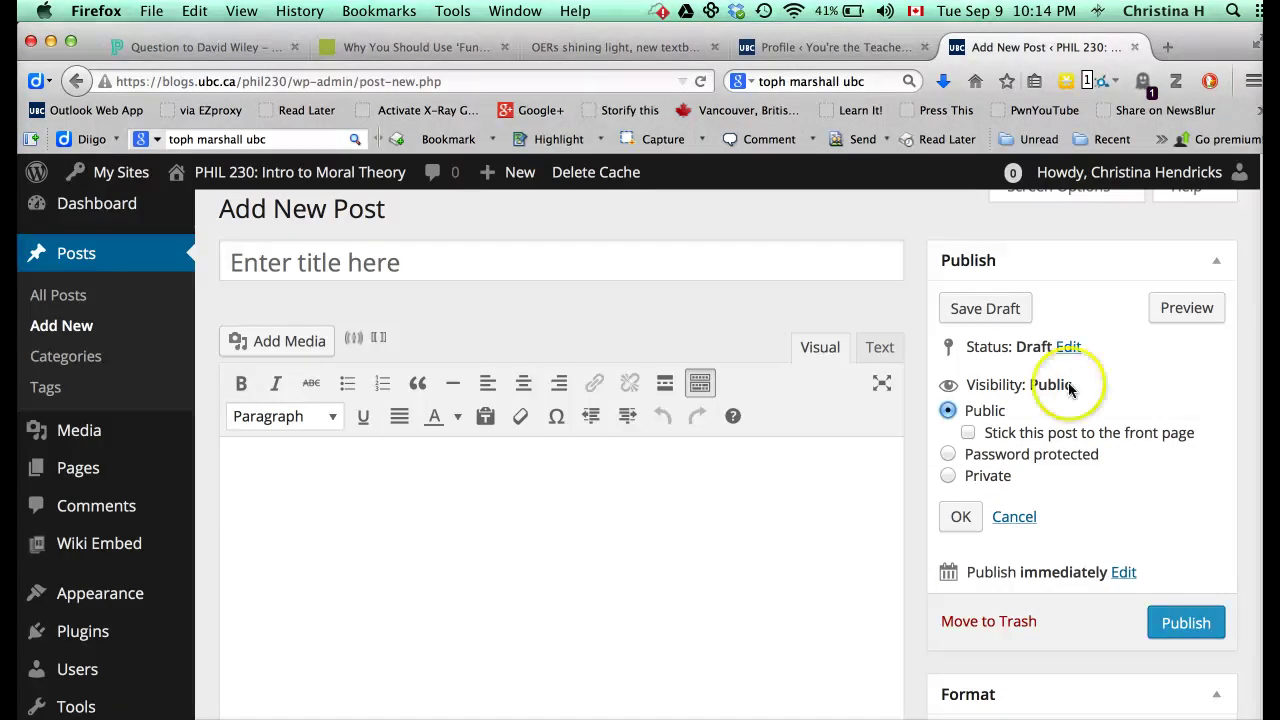
left_click(948, 455)
left_click(1114, 482)
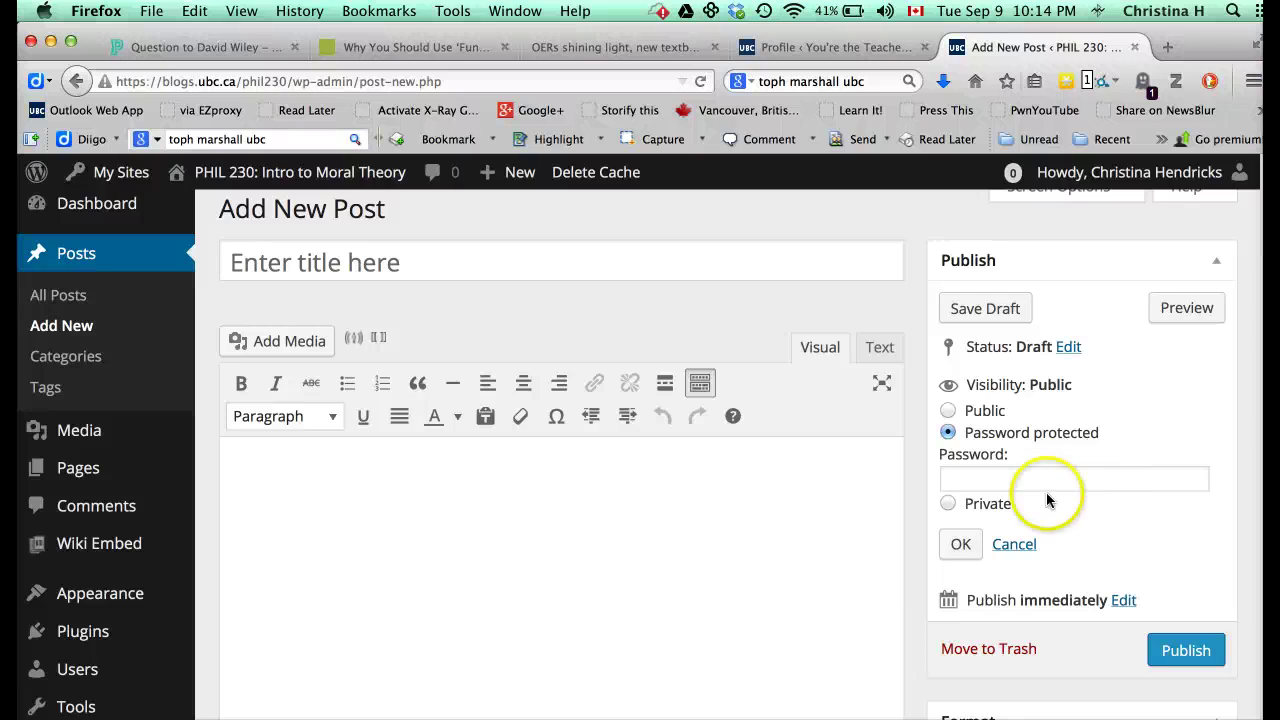
left_click(949, 507)
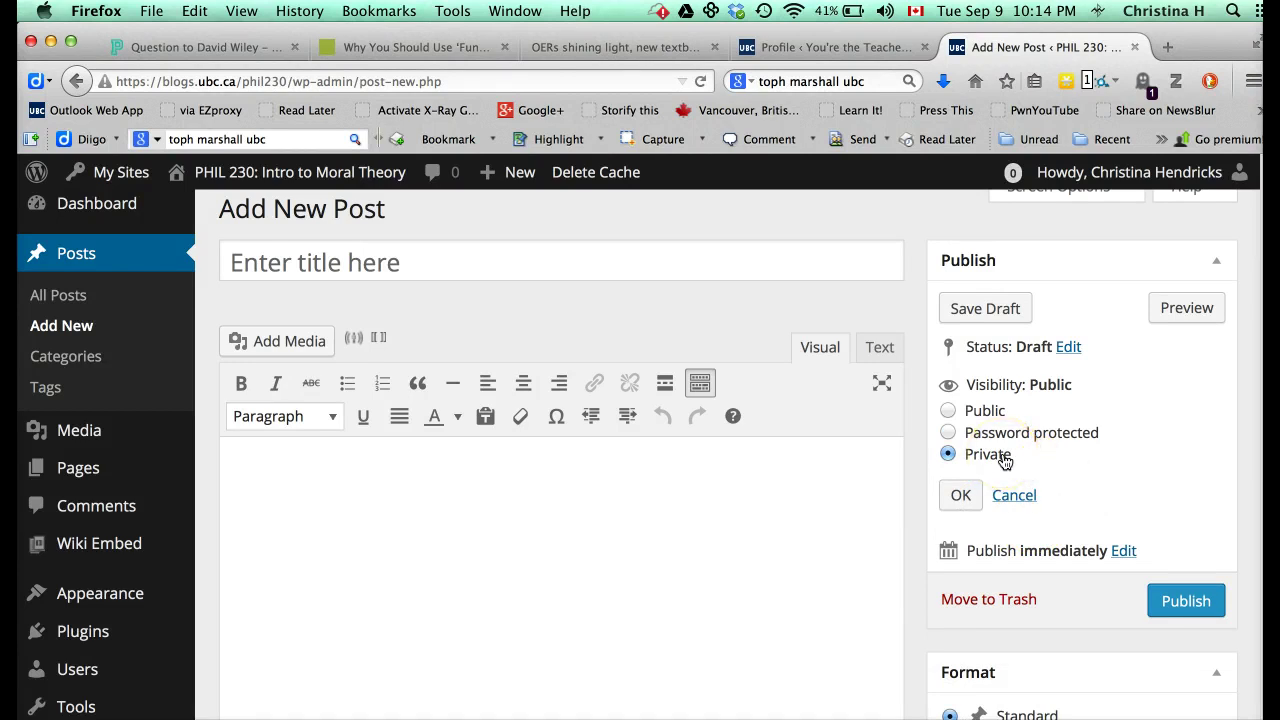
left_click(950, 414)
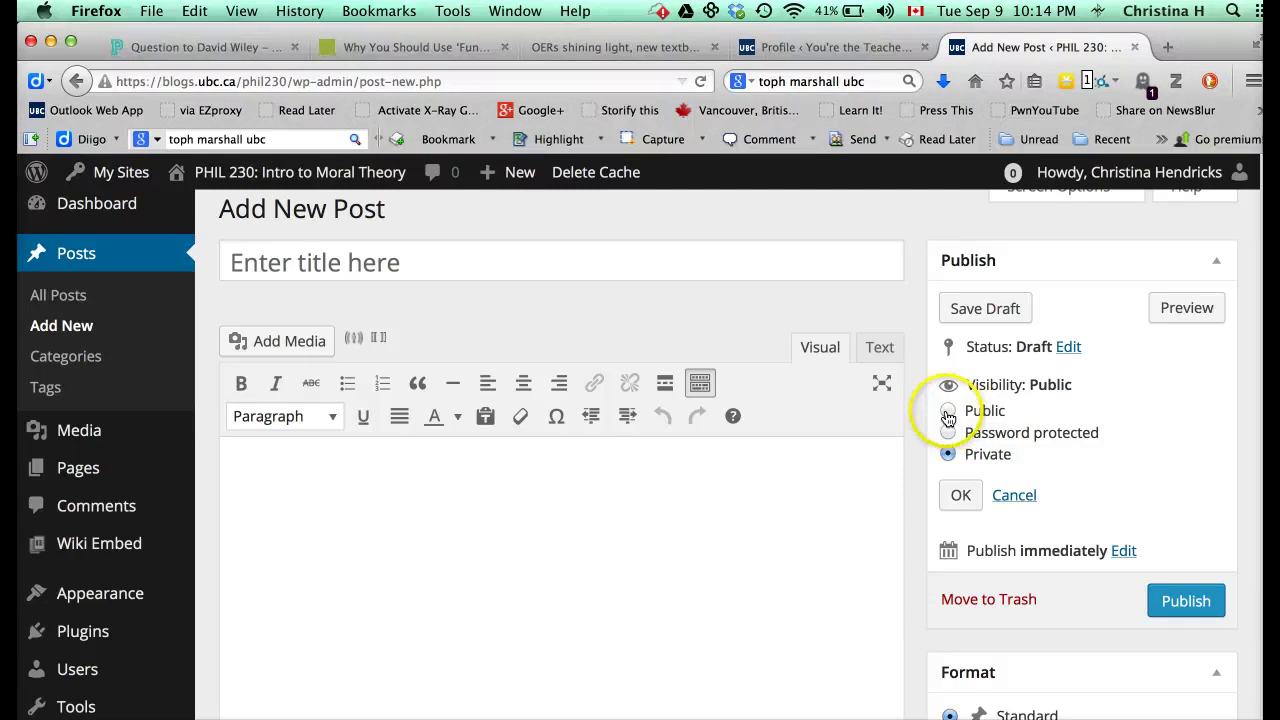
left_click(948, 437)
left_click(1045, 480)
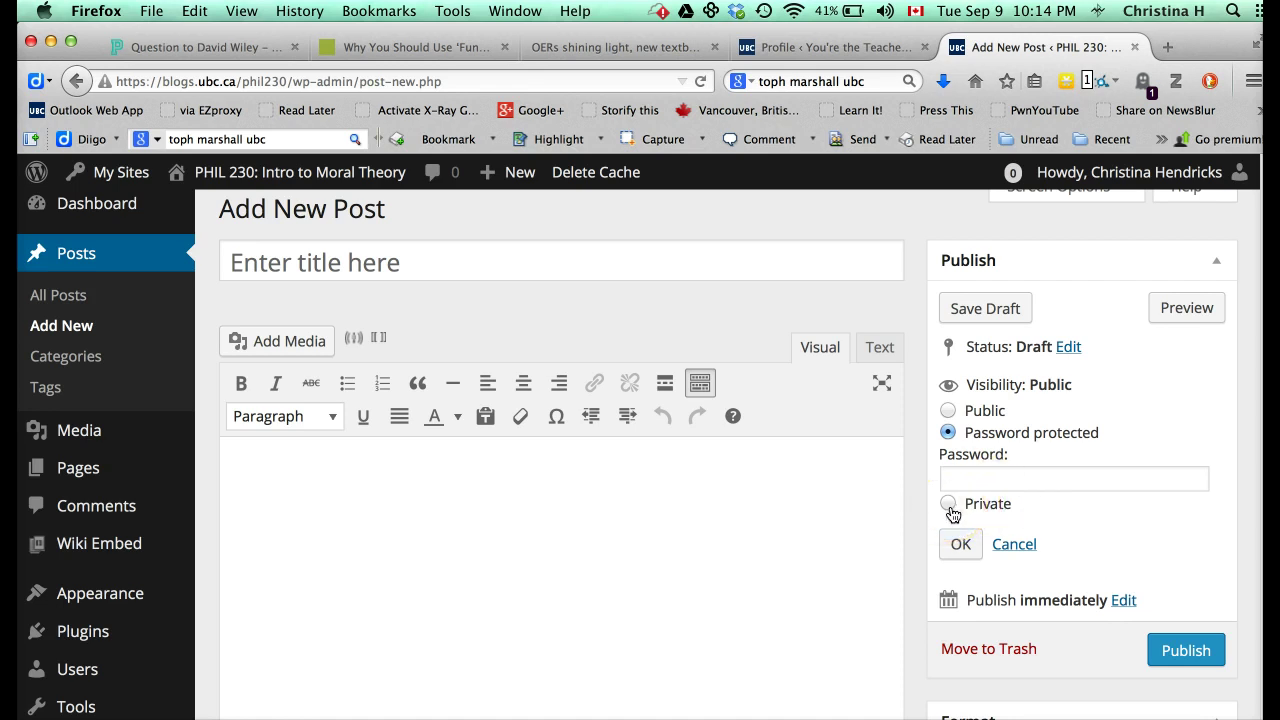
left_click(949, 412)
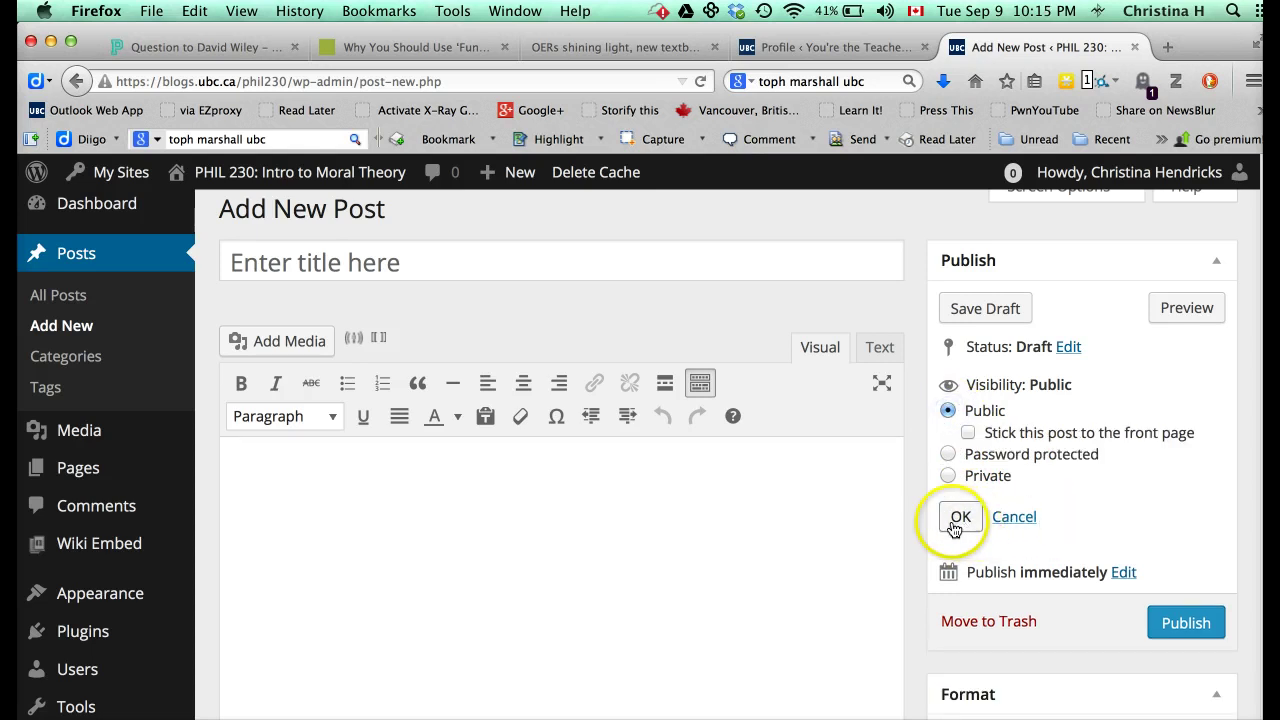
left_click(1012, 517)
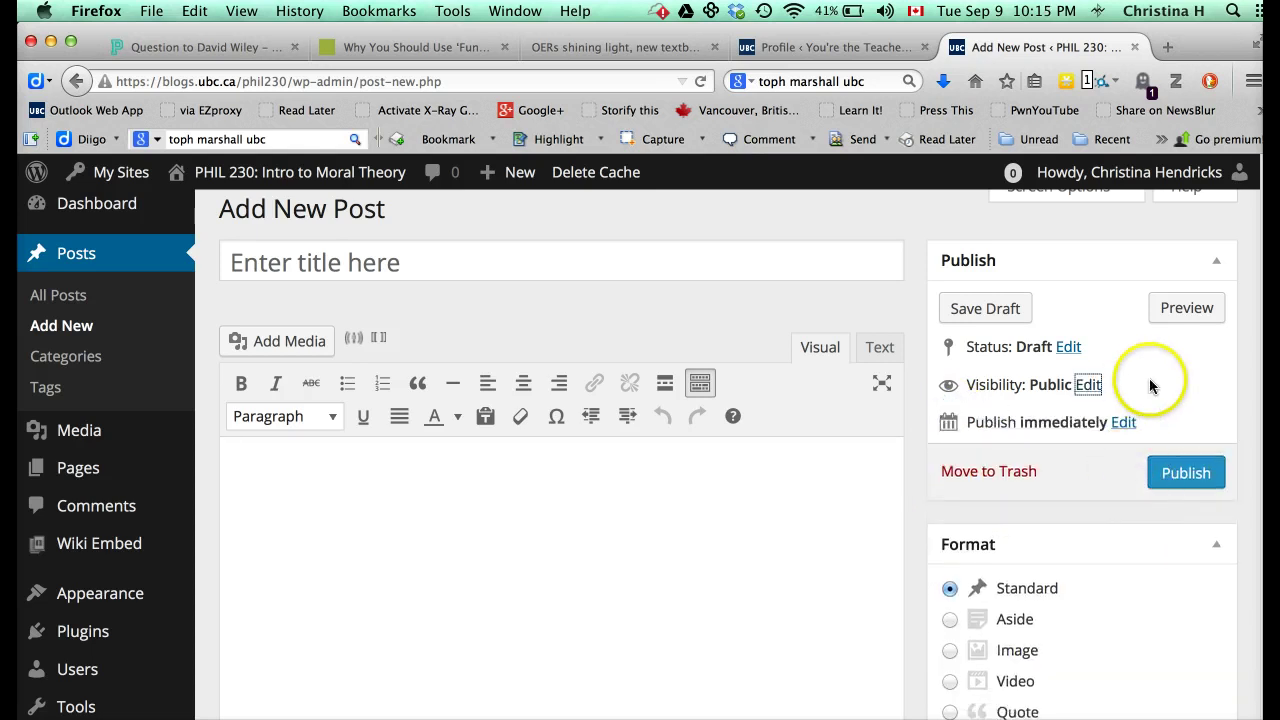
Check the post's publishing date and time settings, cancel the edit, and review the format and publish options
left_click(1122, 422)
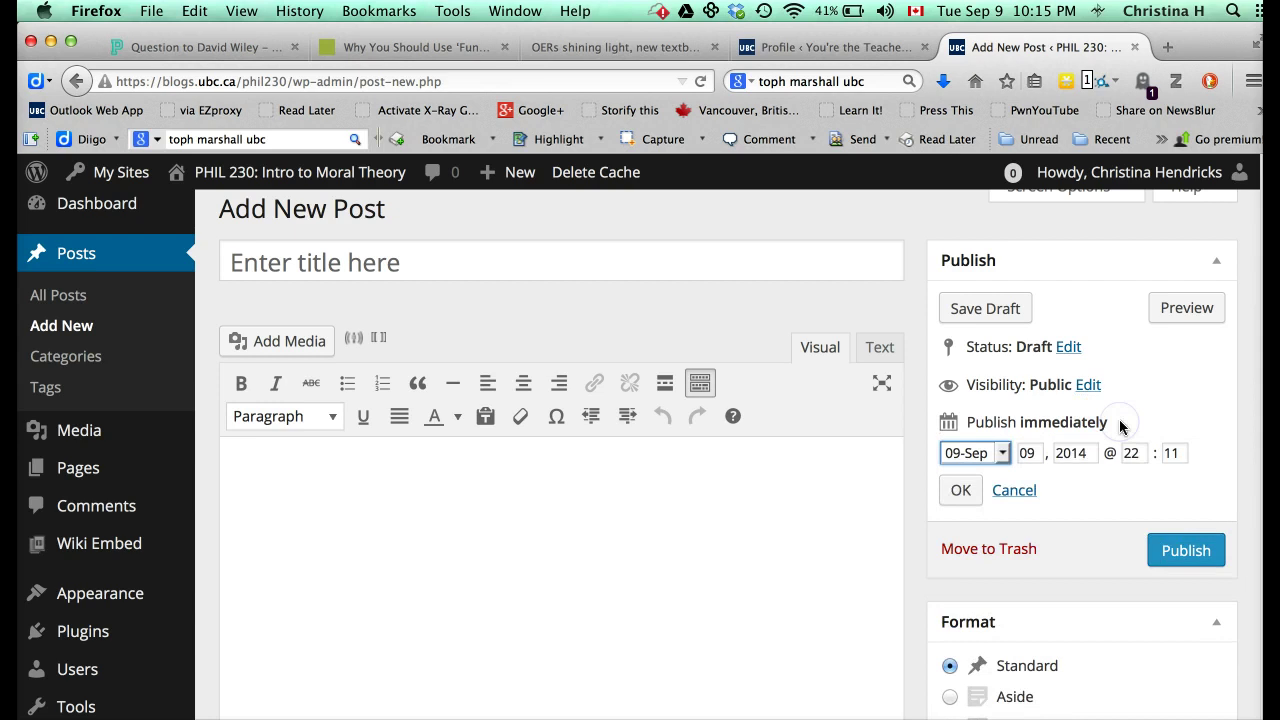
left_click(1010, 490)
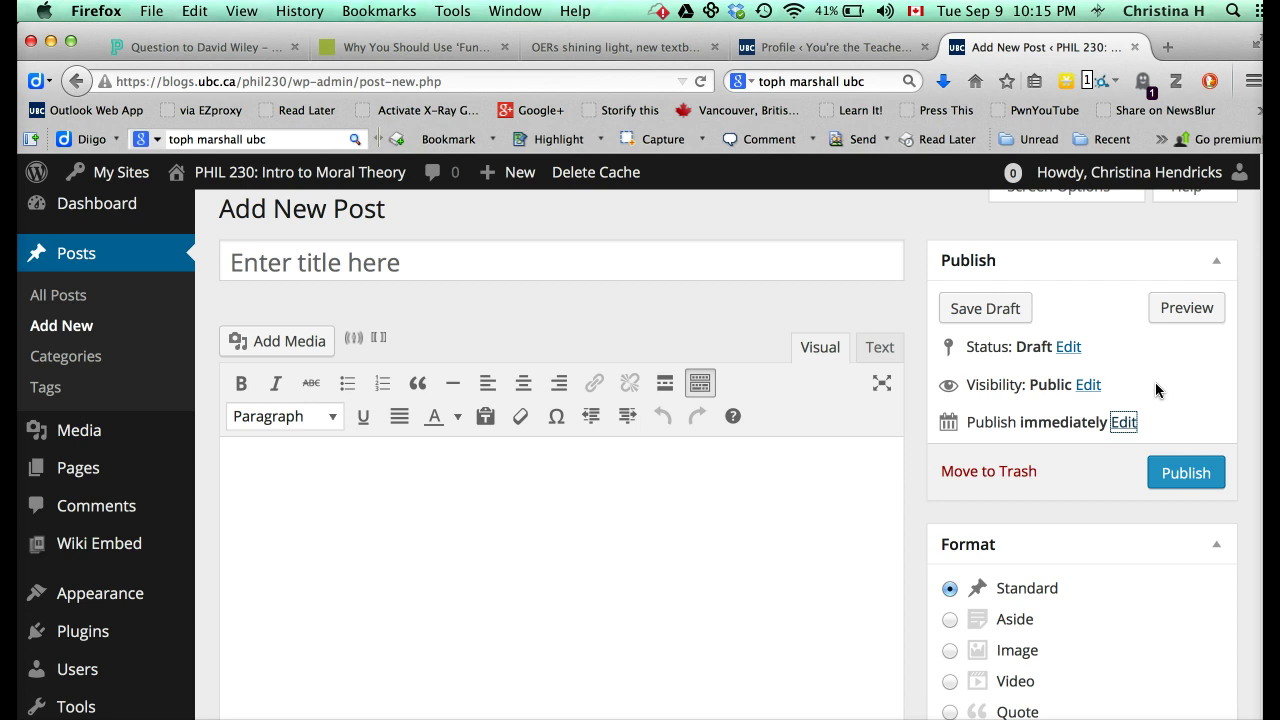
scroll(1156, 390, "down", 2)
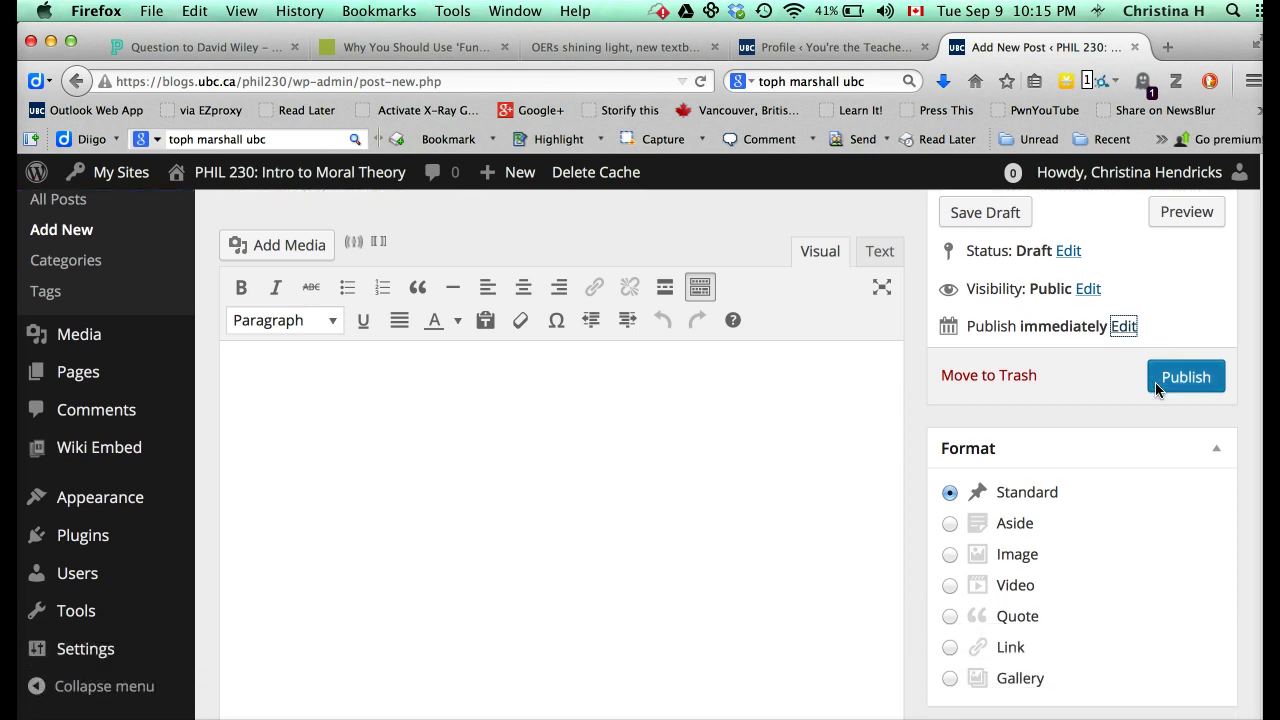
left_click(1106, 565)
scroll(1109, 571, "down", 2)
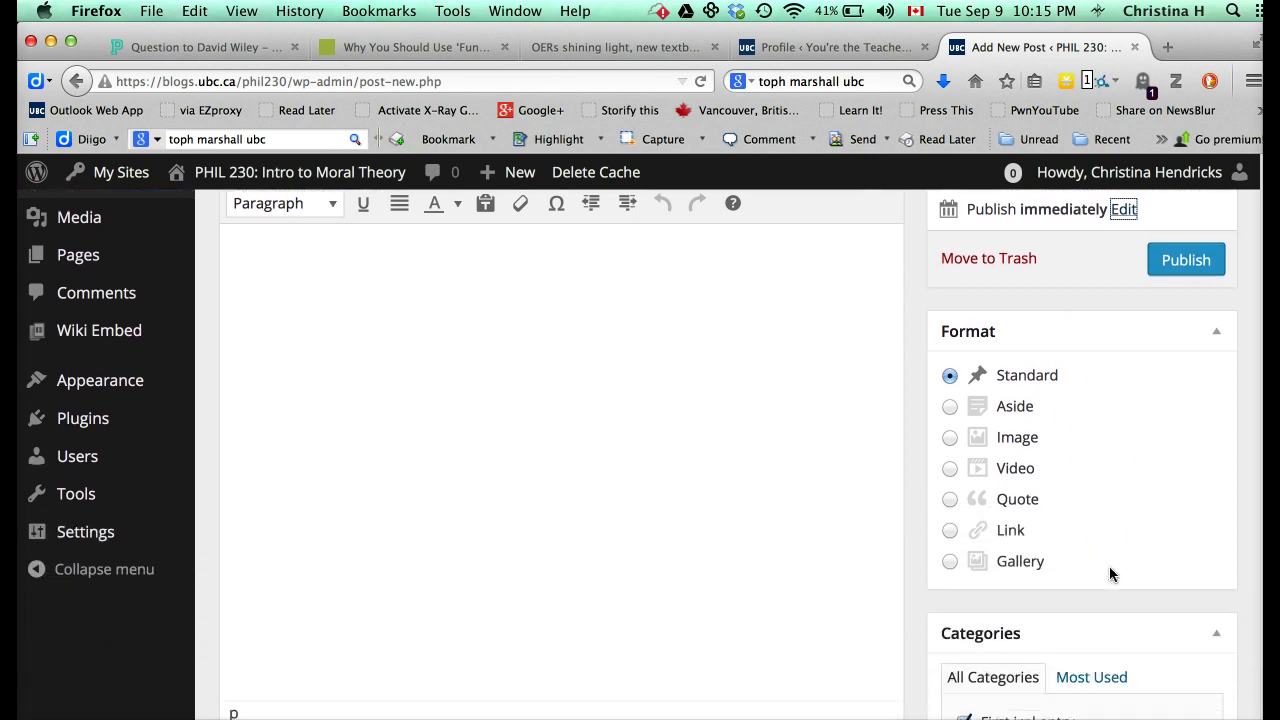
scroll(1110, 574, "up", 5)
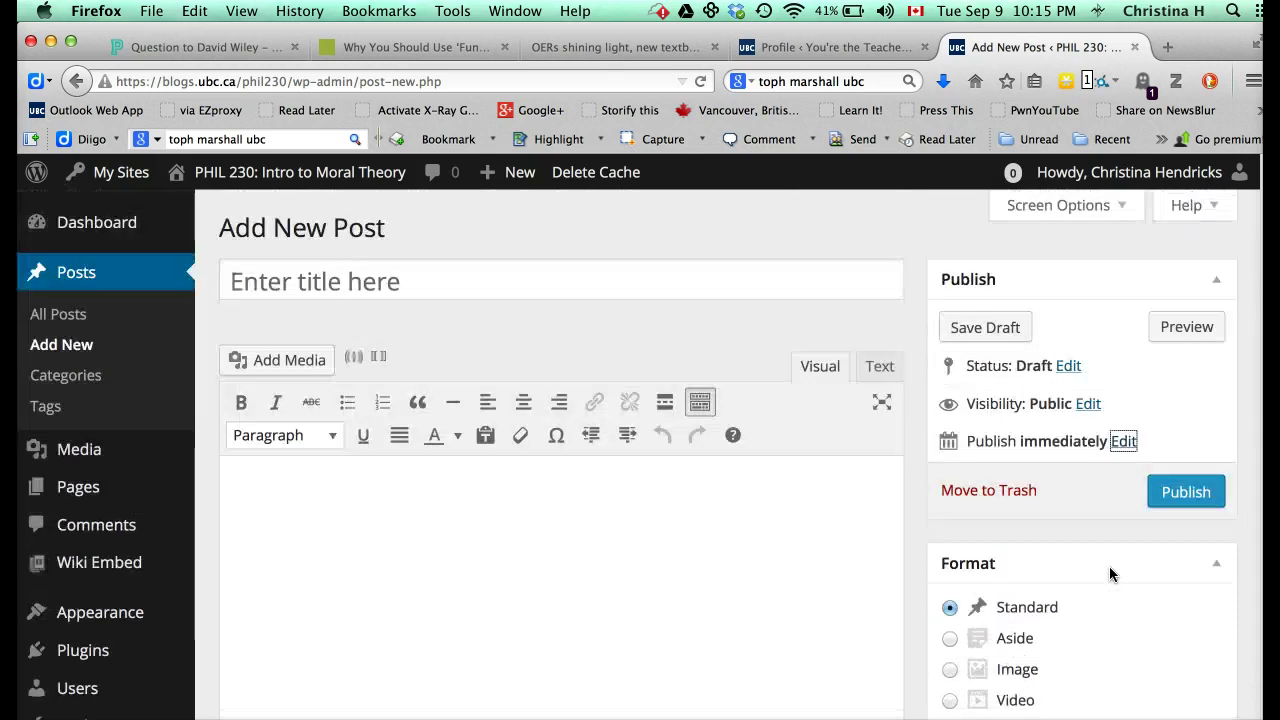
left_click(1191, 491)
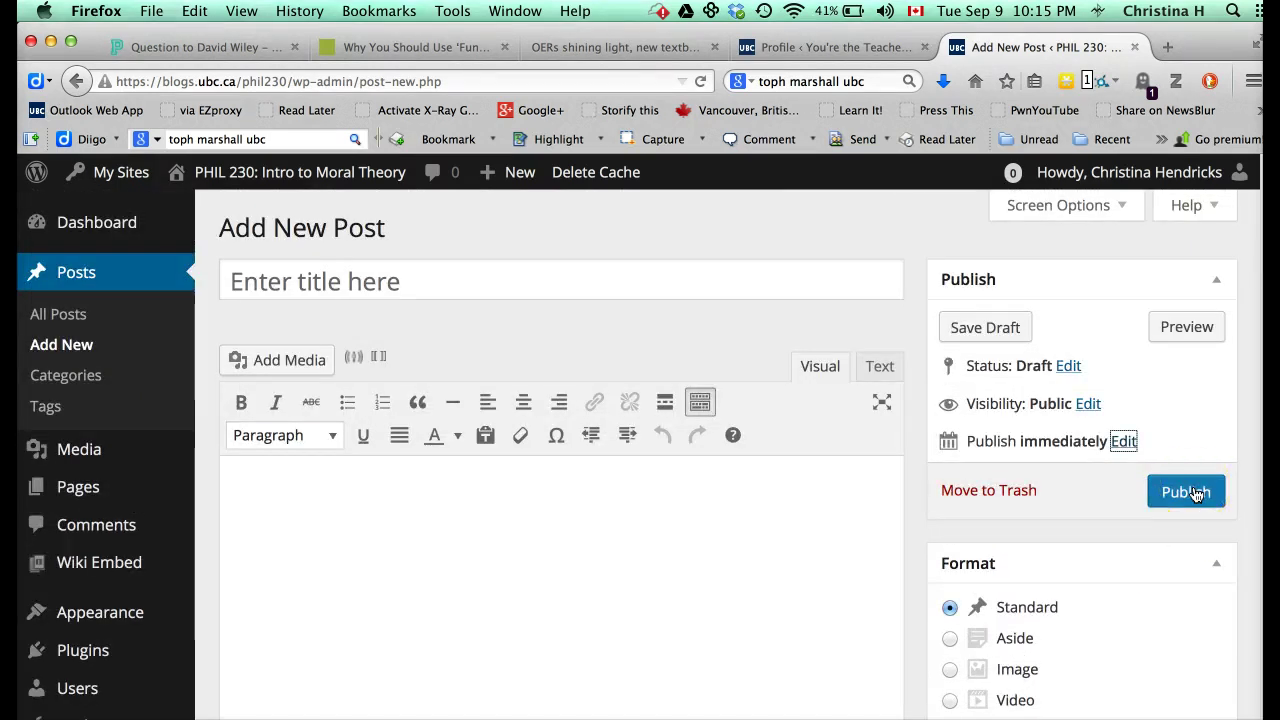
left_click(989, 410)
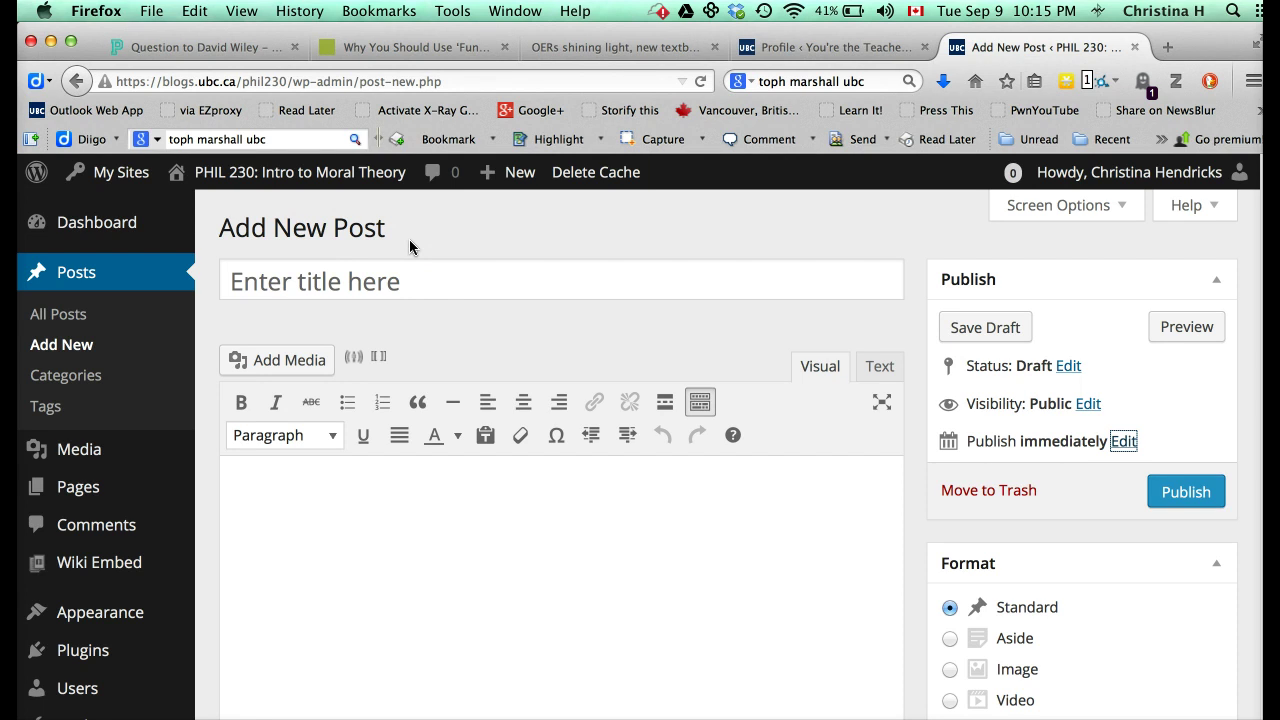
Visit the PHIL 230: Intro to Moral Theory site and open its Journal Posts page
mouse_move(300, 185)
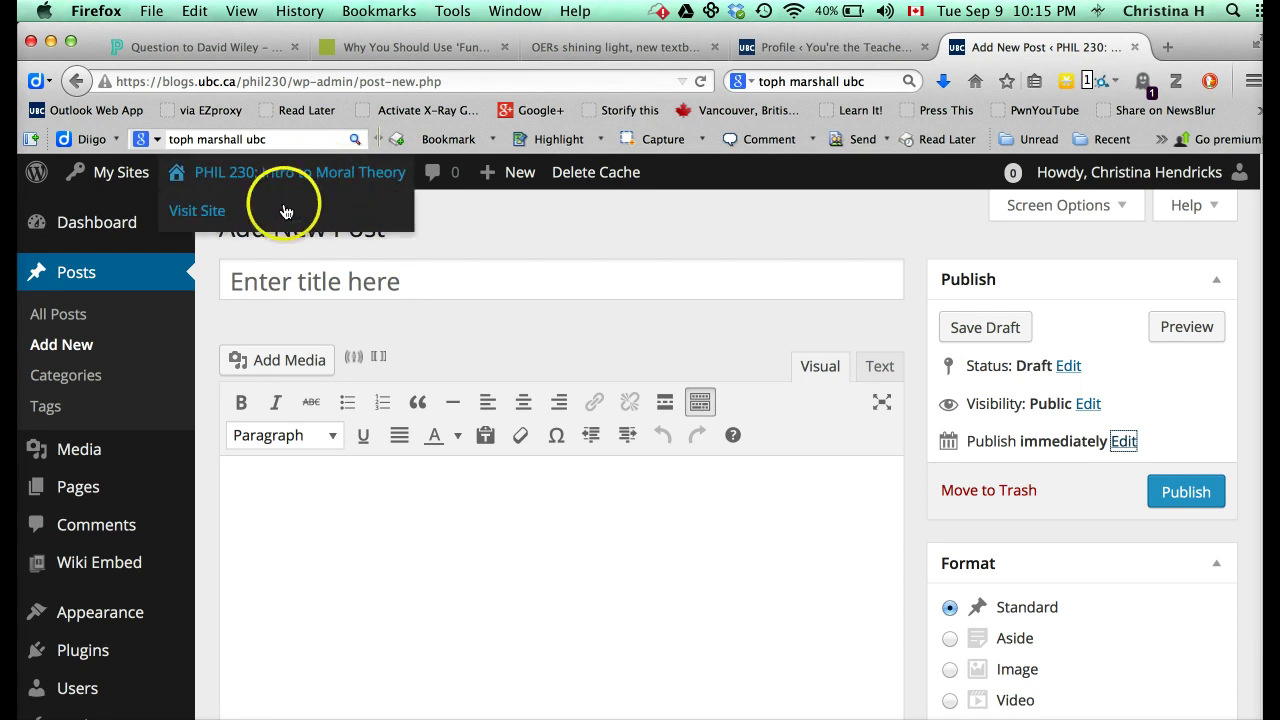
left_click(284, 206)
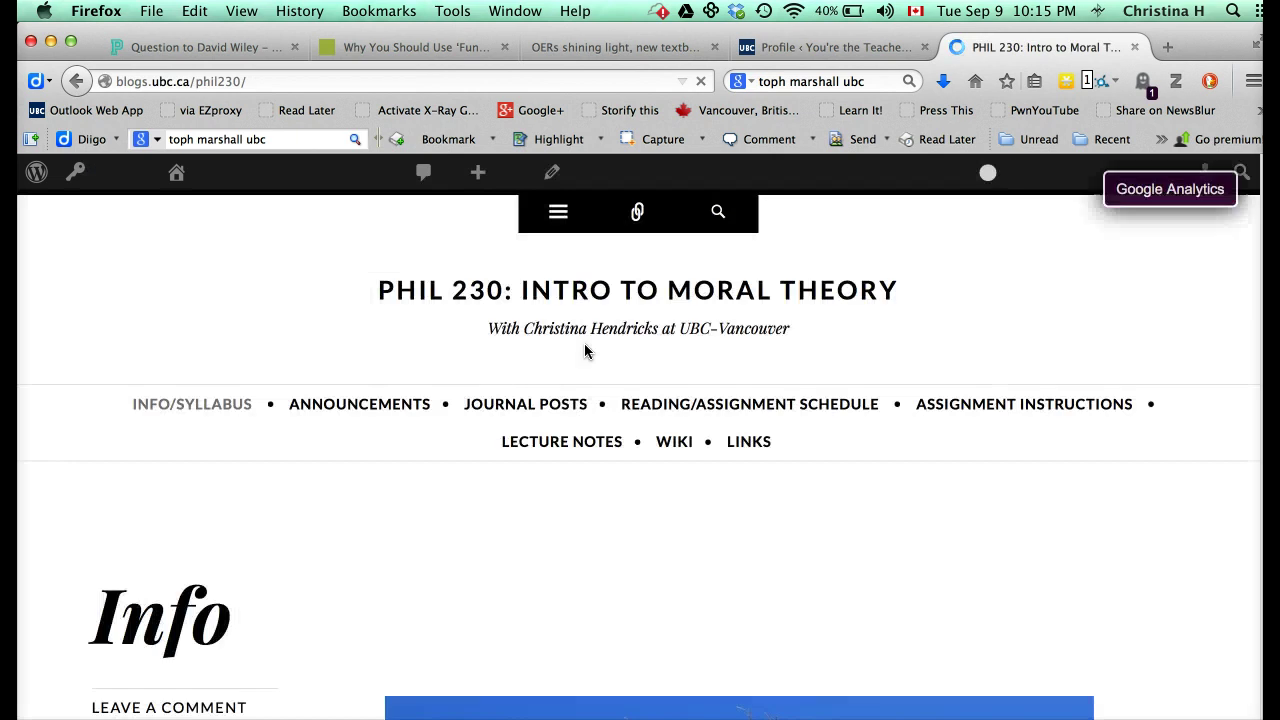
left_click(537, 413)
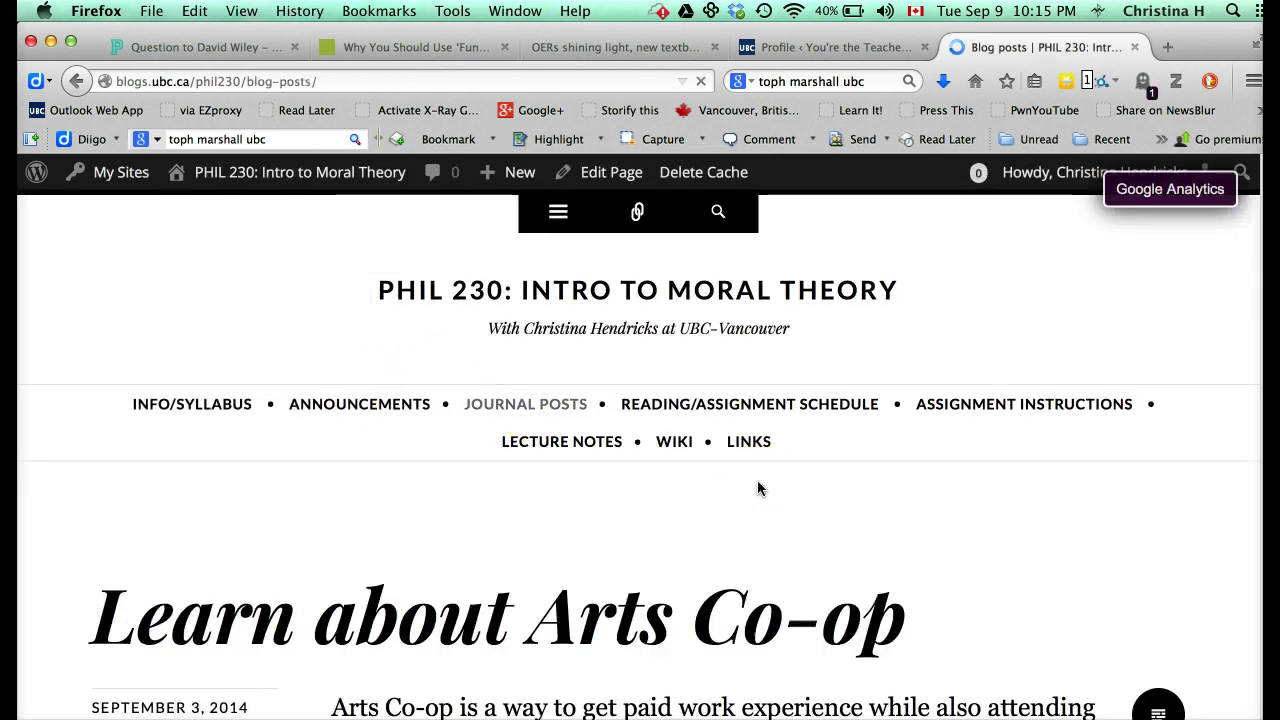
Look over the Journal Posts page, examining how the Learn about Arts Co-op post is displayed, and return to the page header
scroll(757, 488, "down", 1)
scroll(757, 484, "down", 5)
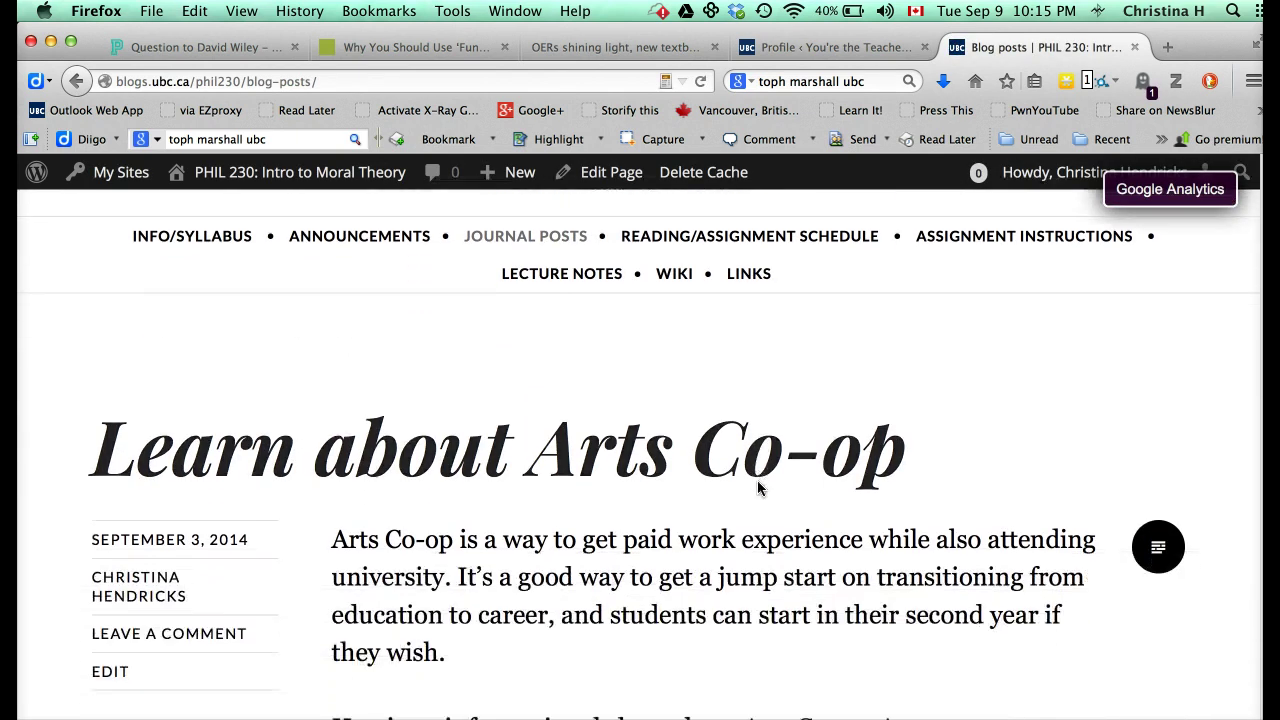
scroll(757, 488, "down", 1)
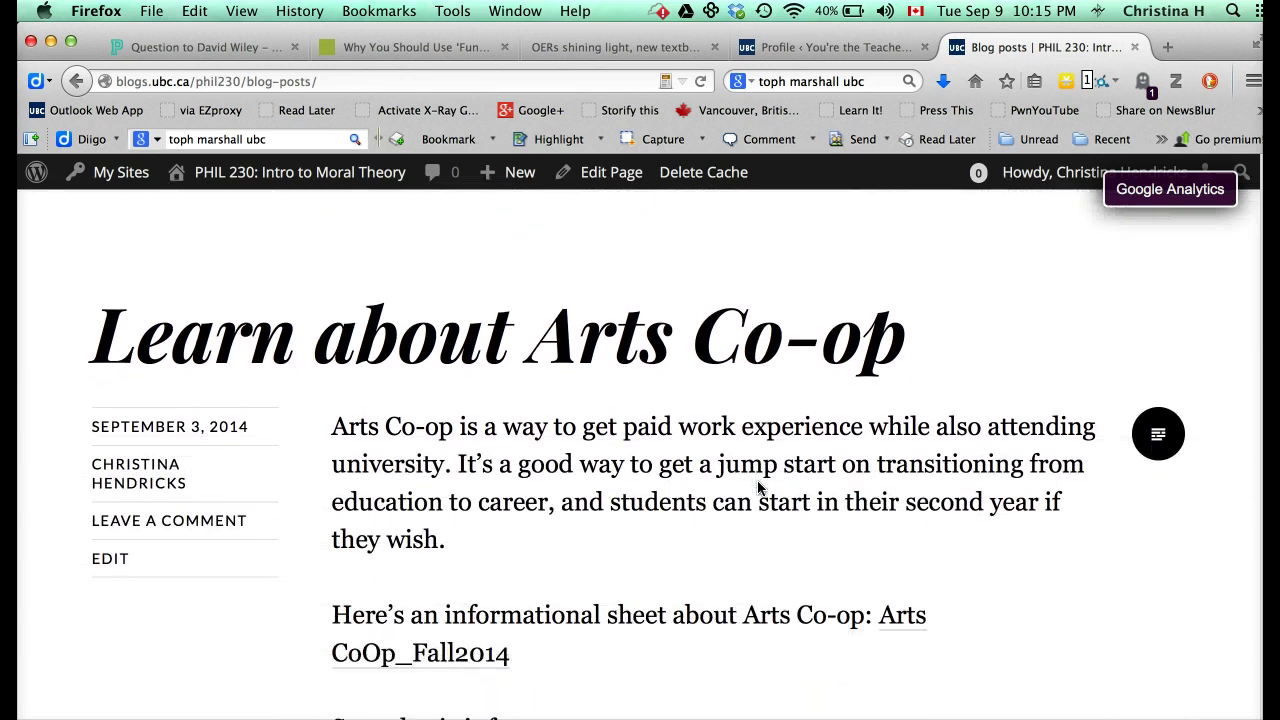
scroll(757, 488, "up", 3)
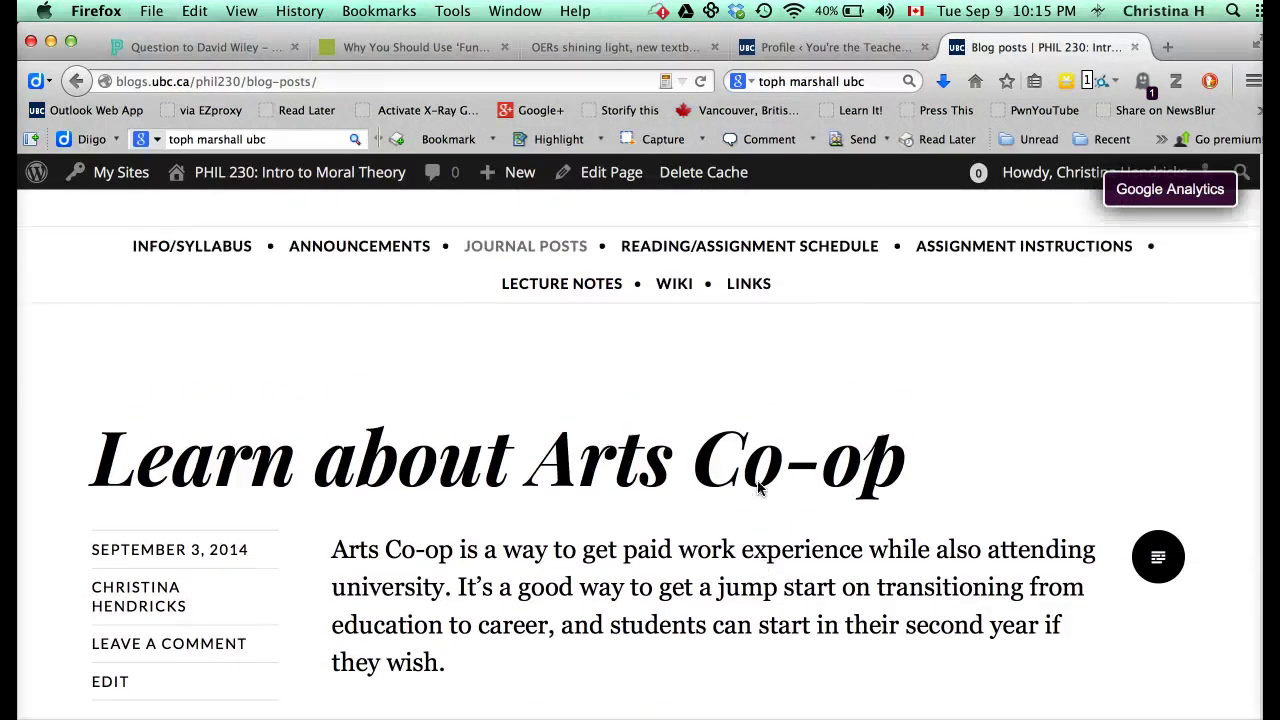
scroll(757, 488, "up", 1)
scroll(757, 488, "down", 2)
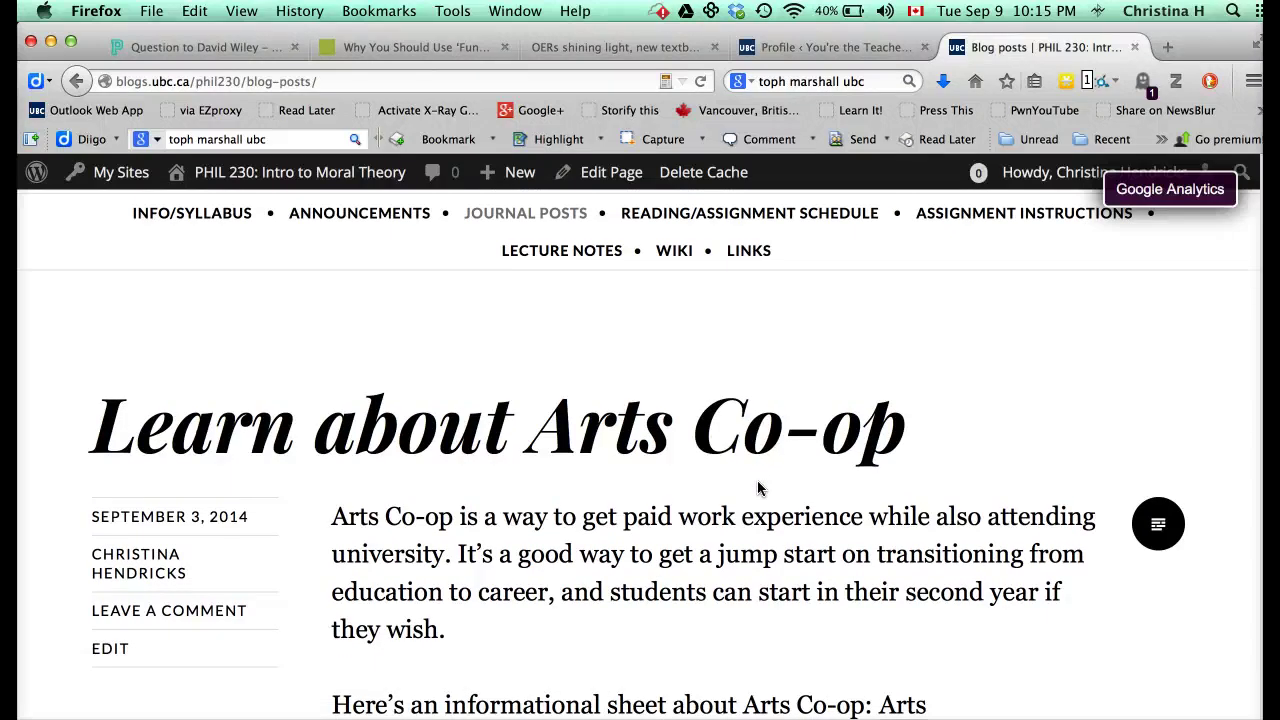
scroll(757, 488, "up", 3)
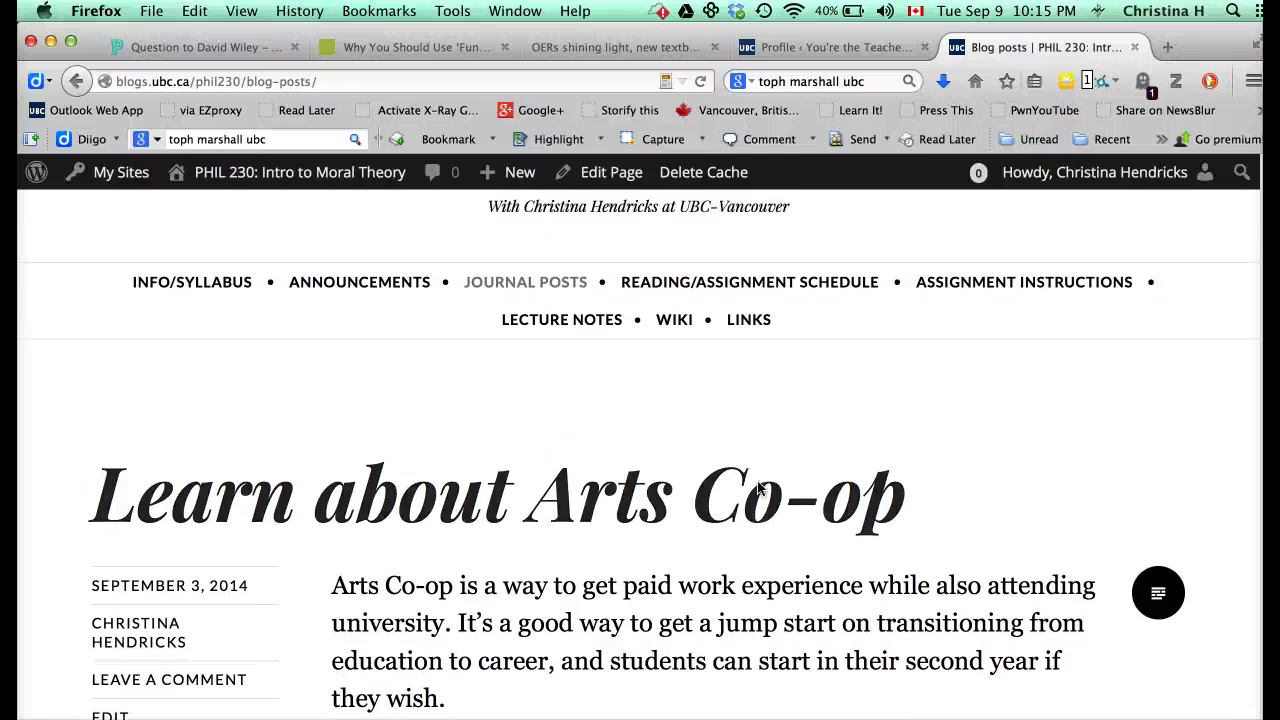
scroll(757, 488, "up", 1)
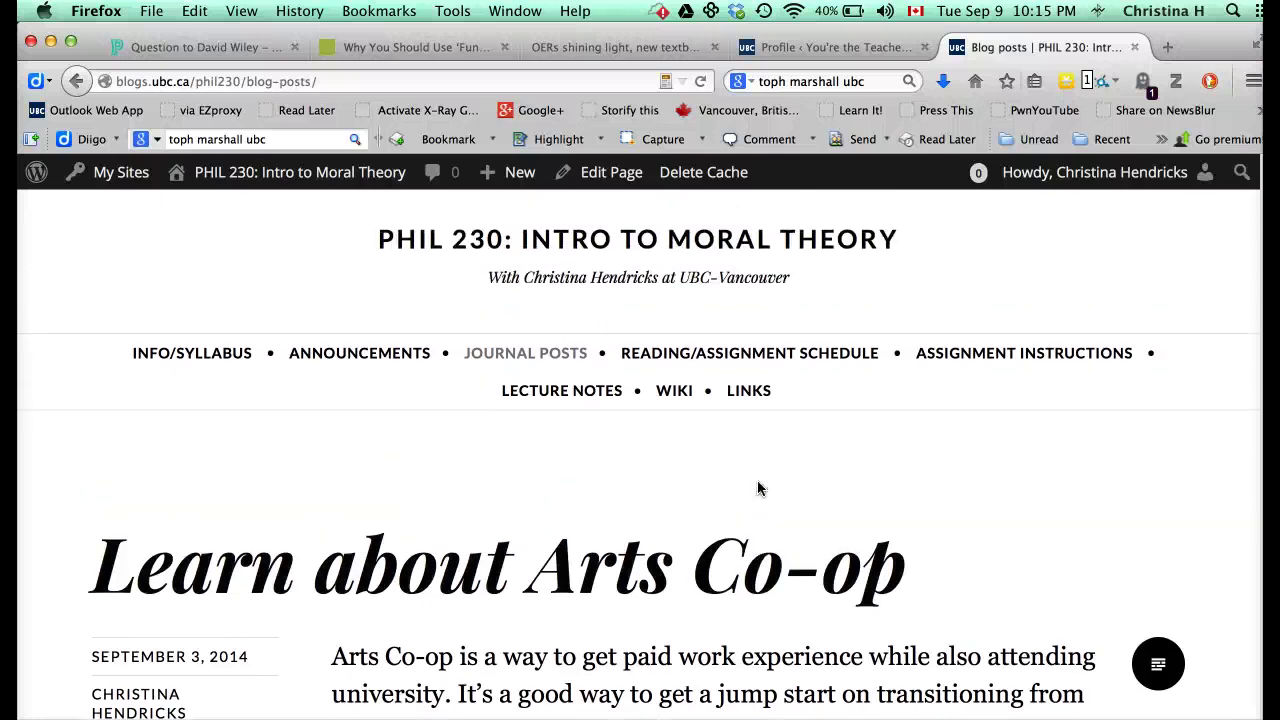